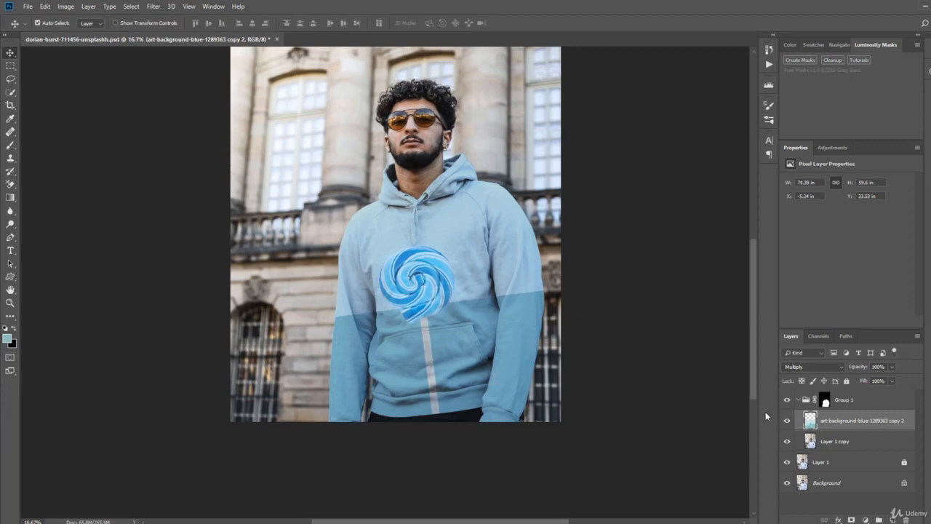
Duplicate the blue artwork layer twice, put each copy in its own group, and collapse both groups.
key(ctrl+j)
key(ctrl+j)
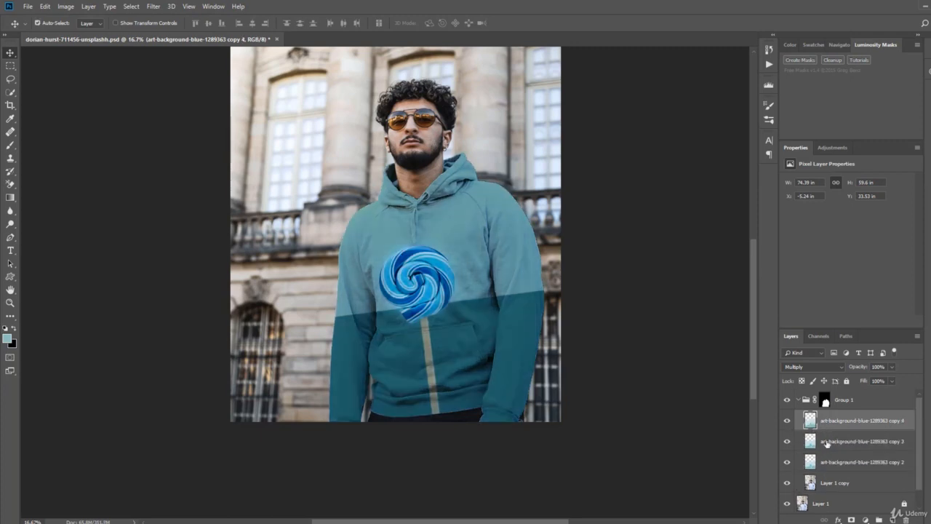
click(838, 444)
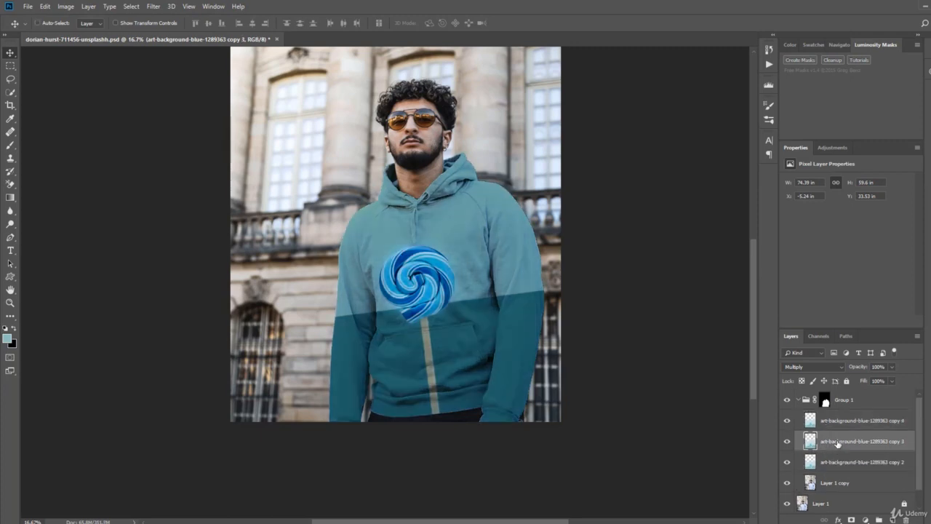
key(ctrl+g)
click(827, 428)
key(ctrl+g)
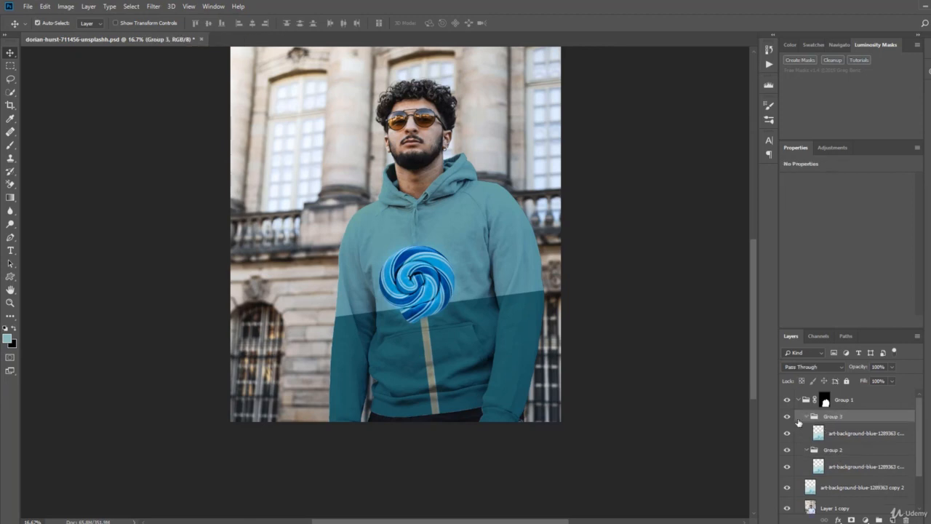
click(807, 417)
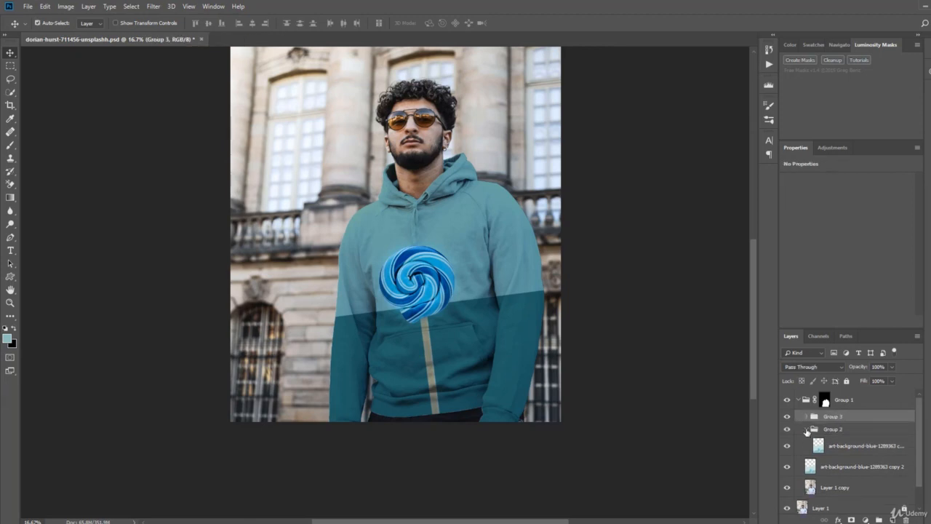
click(806, 429)
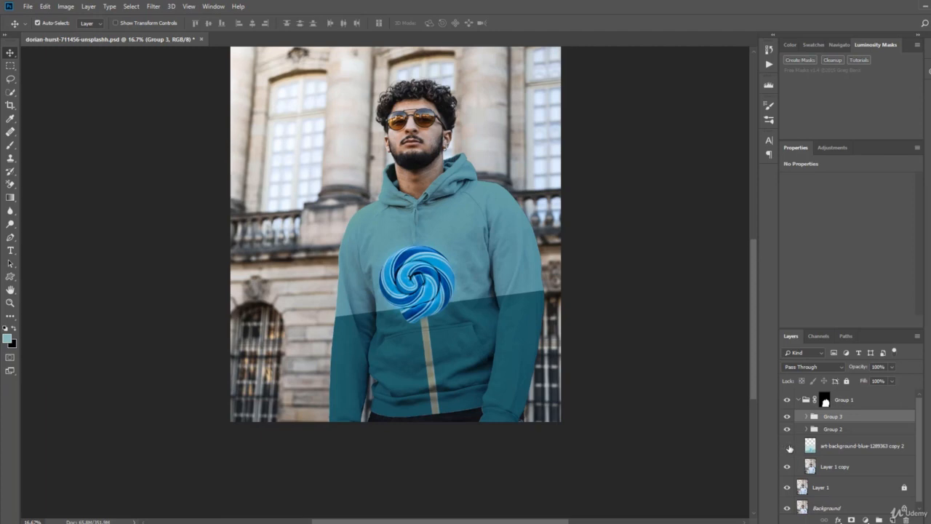
Hide the ungrouped artwork layer and Group 3, keeping Group 2 visible and selected.
click(788, 446)
click(786, 416)
click(816, 432)
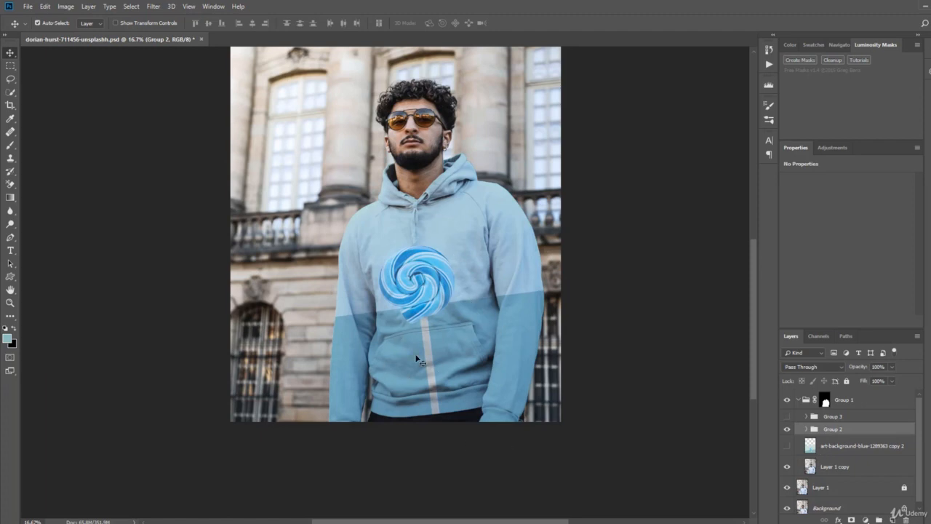
Quick-select the sleeve on the image's right side from Layer 1 copy and use the selection as a mask on Group 2.
key(ctrl+plus)
key(ctrl+plus)
key(ctrl+minus)
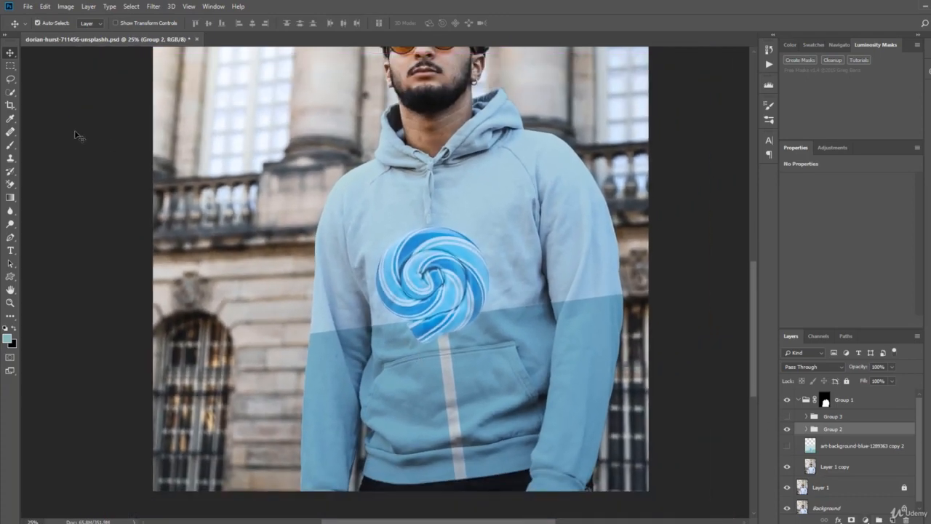
click(10, 93)
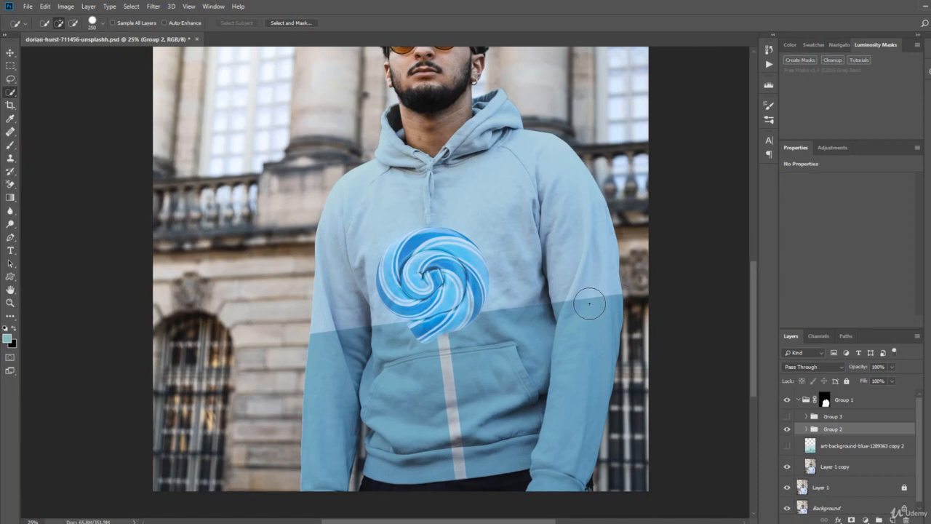
click(835, 466)
mouse_move(575, 235)
mouse_down()
mouse_move(593, 349)
mouse_move(570, 271)
mouse_move(576, 294)
mouse_up()
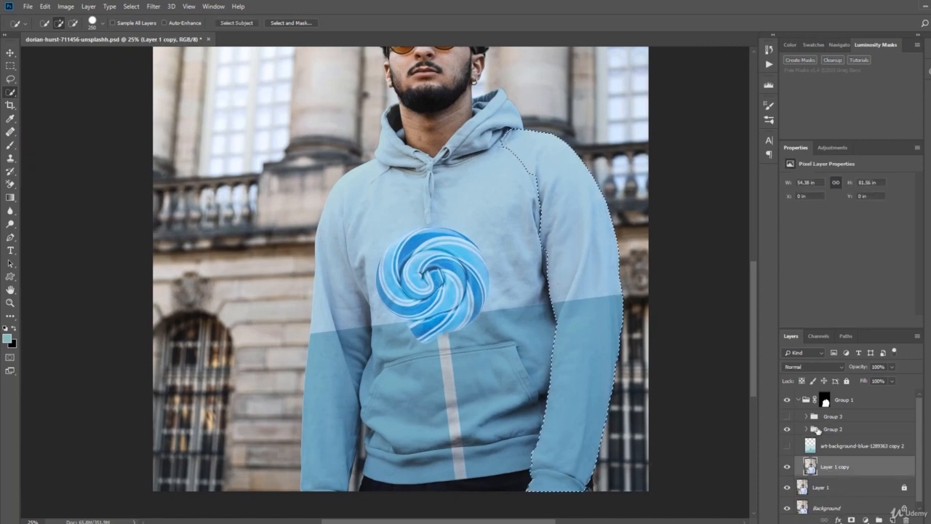
click(816, 430)
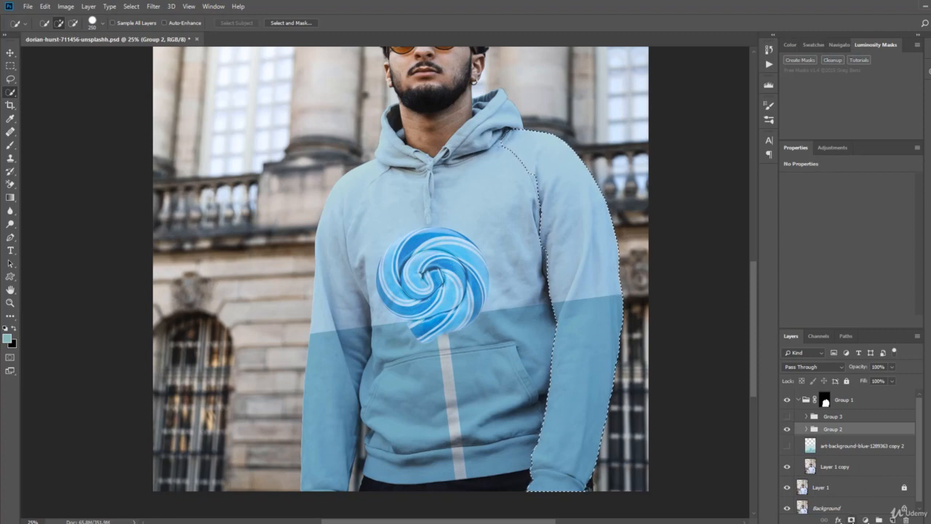
click(836, 519)
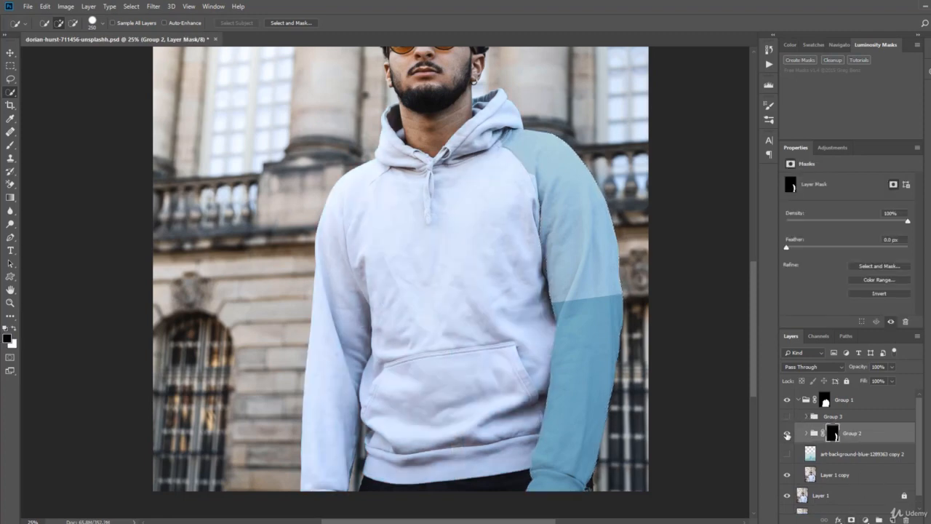
Hide Group 2, show Group 3, and mask Group 3 to a quick selection of the sleeve on the image's left side.
click(787, 434)
click(786, 416)
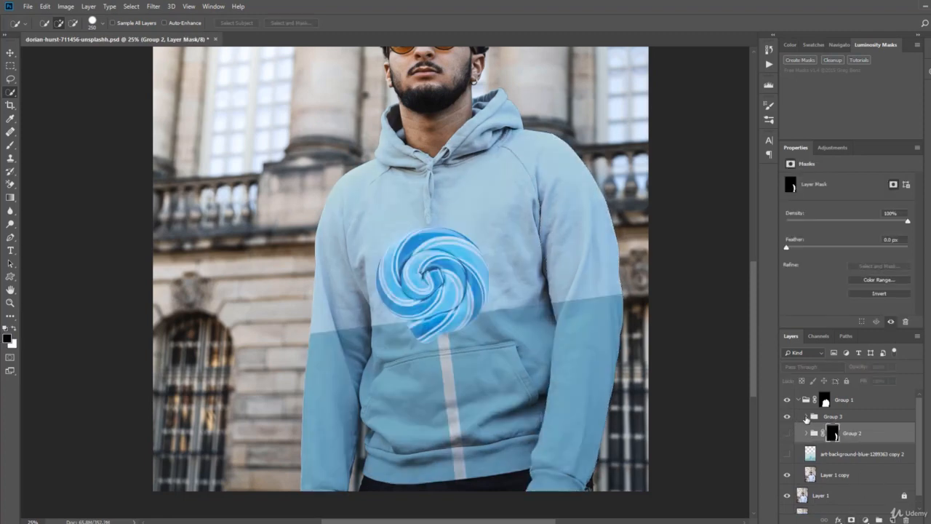
click(815, 416)
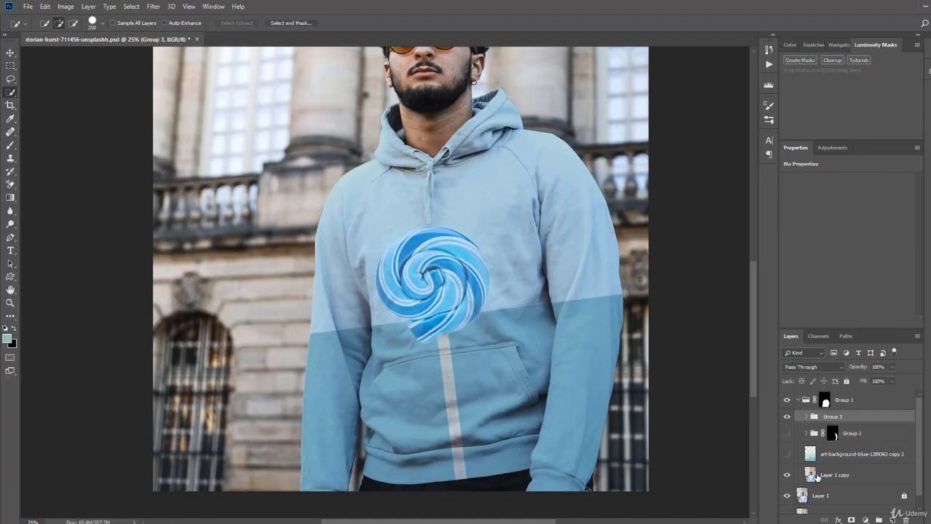
click(818, 476)
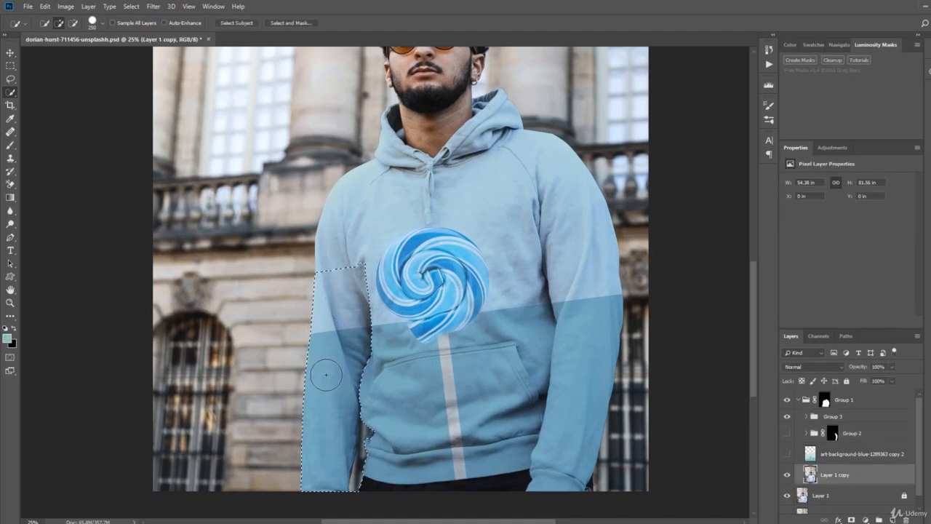
key(alt)
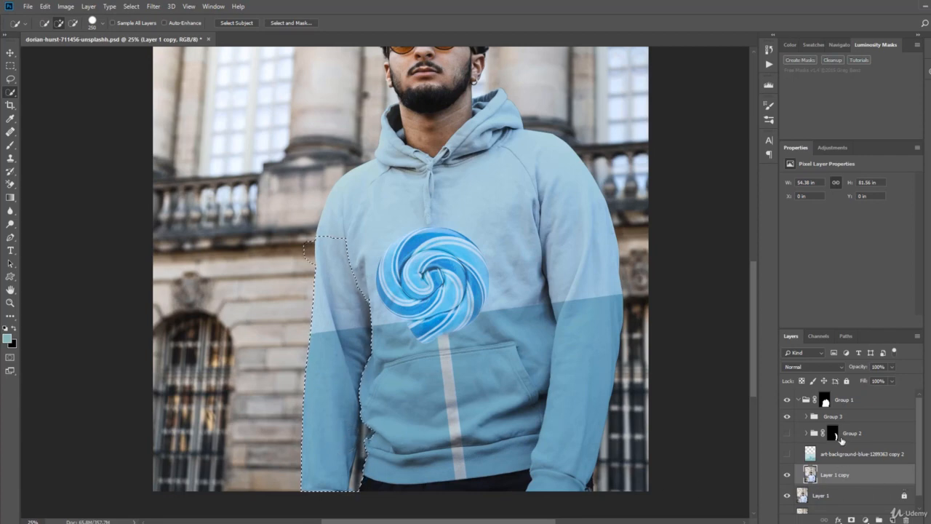
click(837, 418)
click(851, 519)
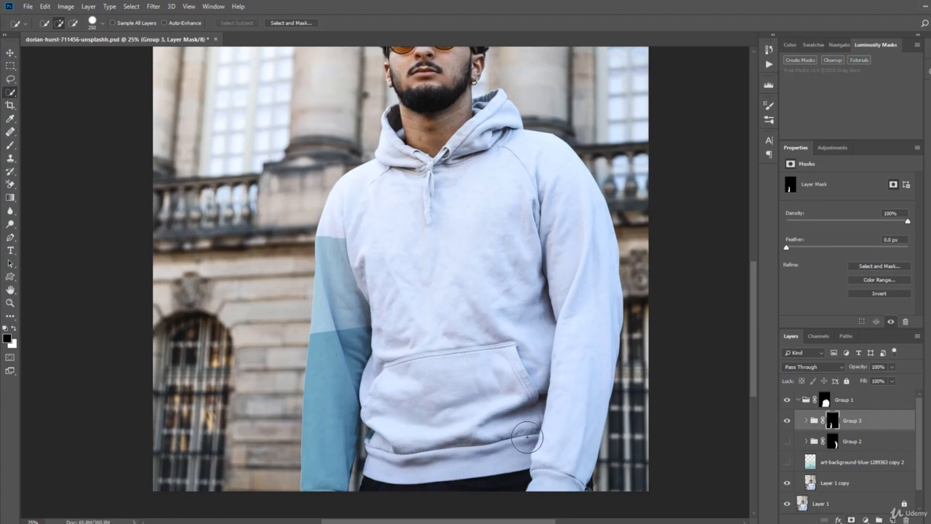
Show the ungrouped artwork layer and hide both masked sleeve groups.
click(786, 442)
click(786, 462)
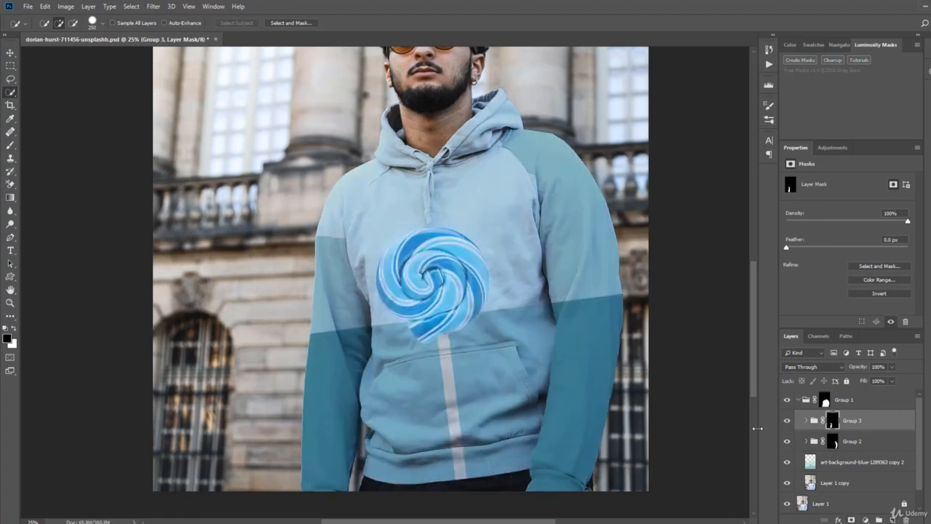
click(787, 442)
click(787, 422)
click(810, 462)
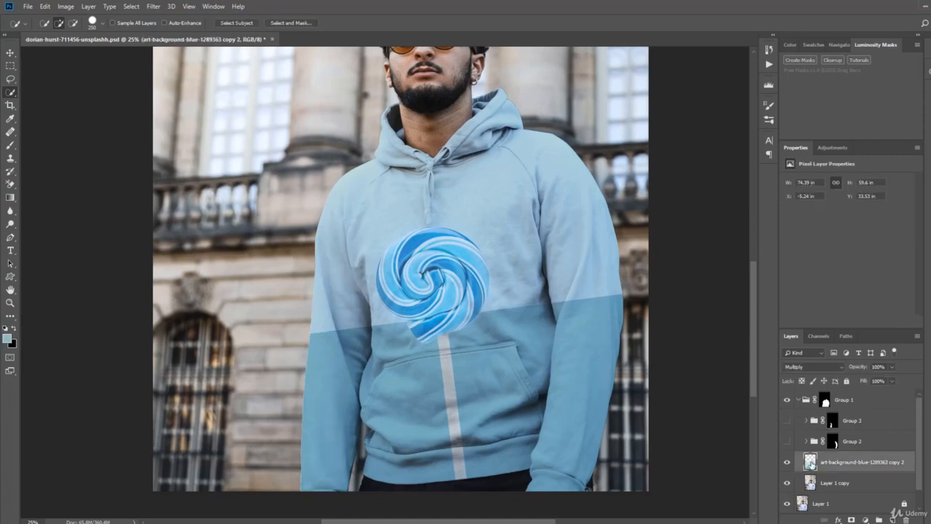
Rename the Layer 1 copy layer to "original".
key(ctrl+plus)
key(ctrl+plus)
drag(704, 451, 606, 305)
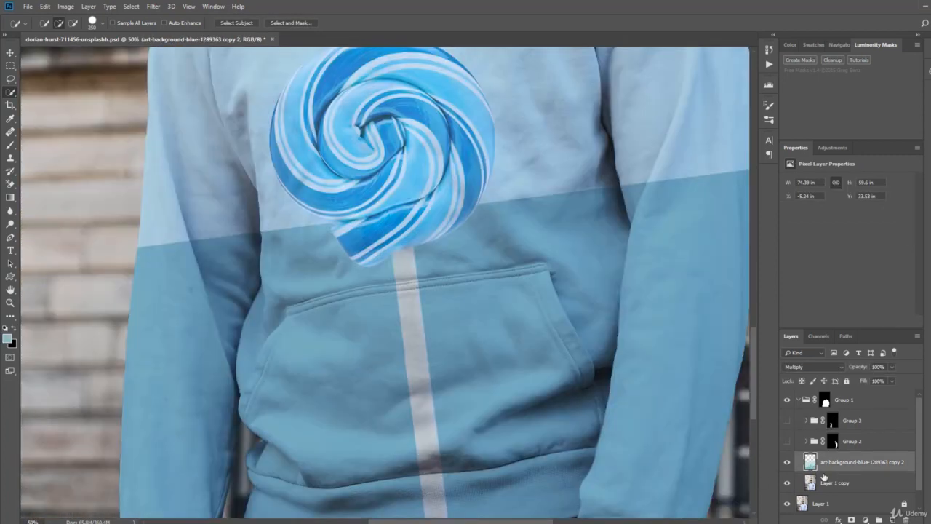
double_click(835, 484)
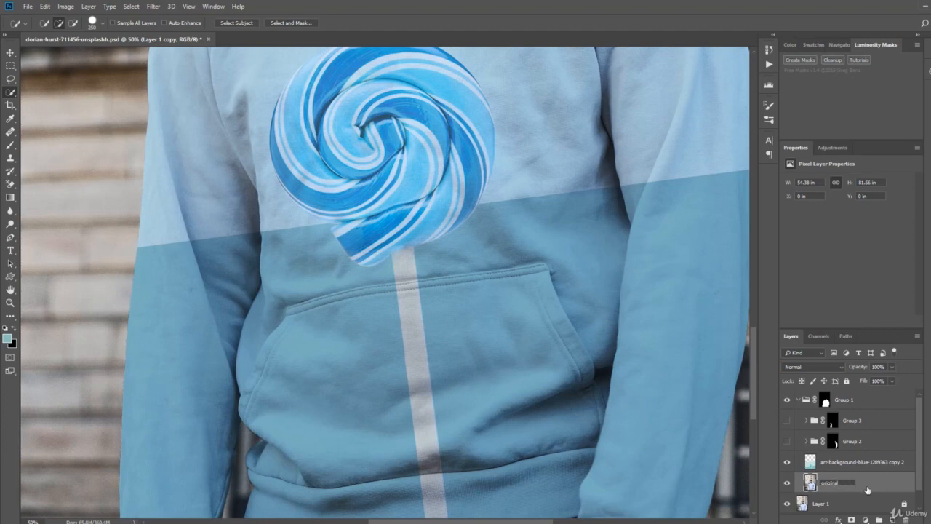
key(Return)
Open the Liquify filter on the ungrouped artwork layer, with the lollipop and hoodie pocket in close view.
click(848, 462)
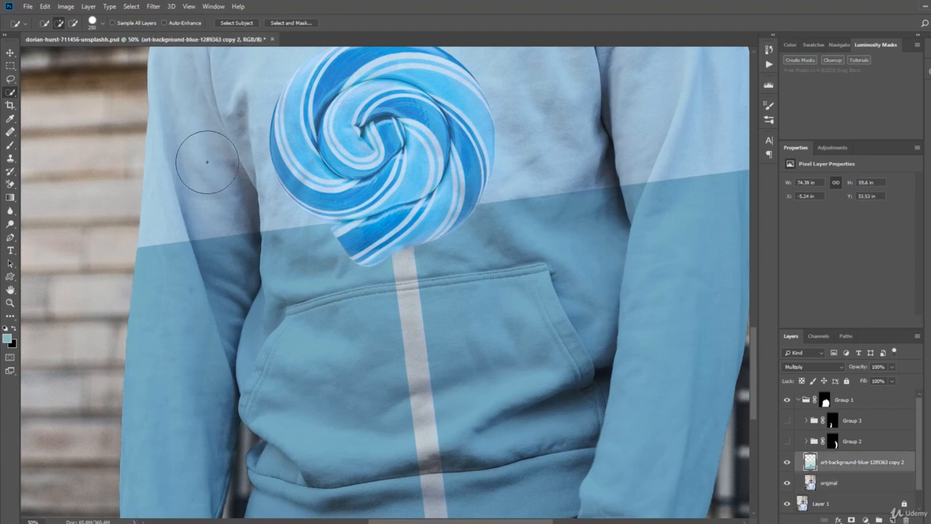
click(154, 5)
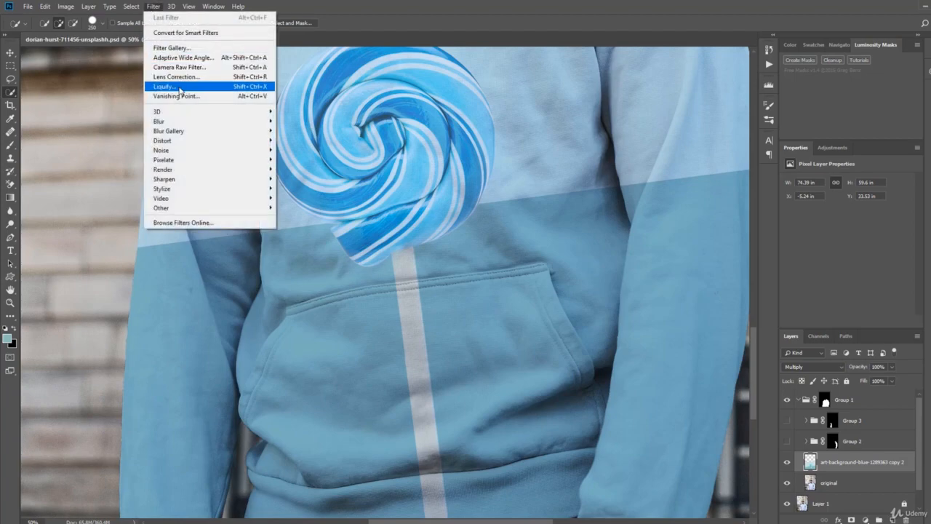
click(180, 87)
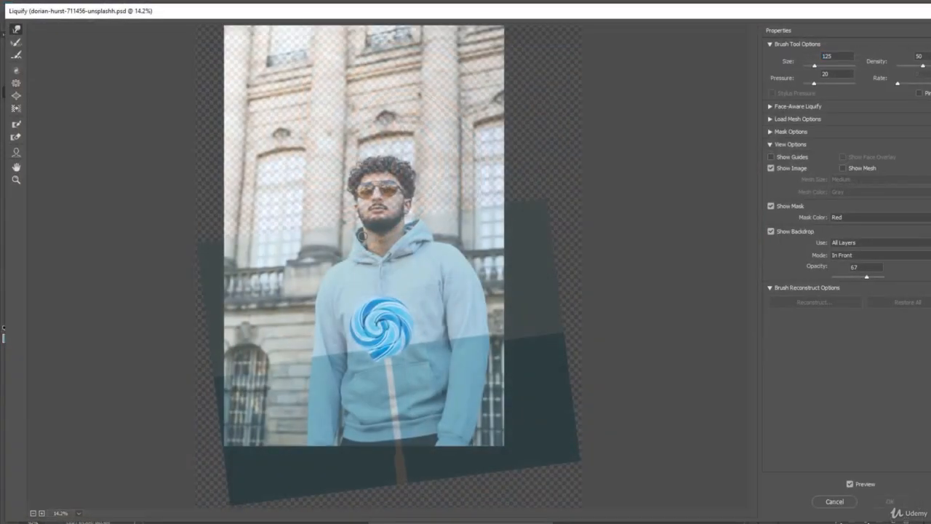
key(ctrl+plus)
key(ctrl+plus)
key(ctrl+plus)
key(ctrl+plus)
key(ctrl+plus)
key(ctrl+plus)
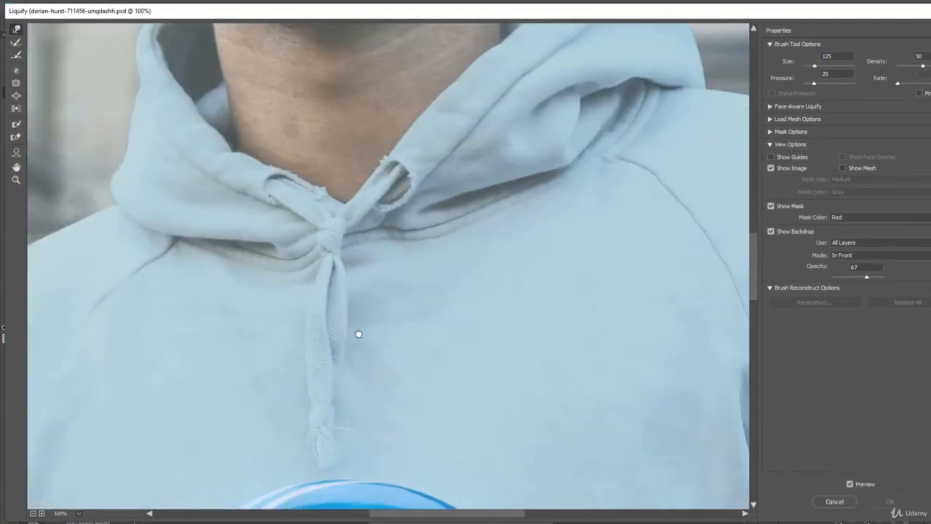
mouse_move(369, 438)
mouse_down()
mouse_move(441, 152)
mouse_move(410, 14)
mouse_up()
key(ctrl+minus)
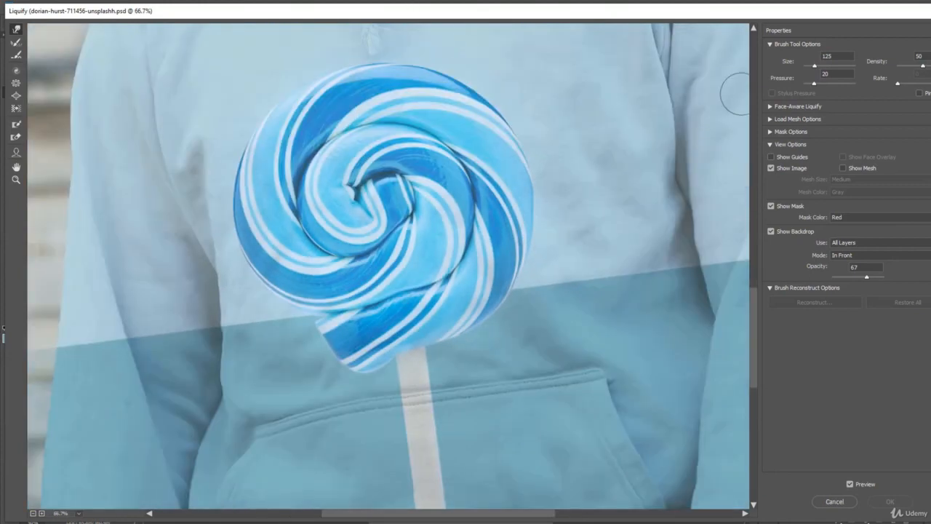
Use the "original" layer as the Liquify backdrop and set its opacity to 56.
click(857, 244)
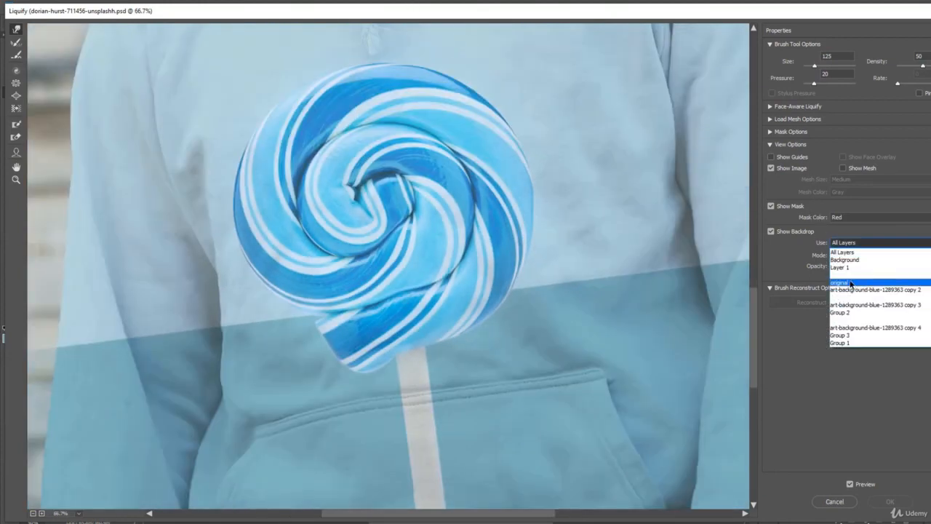
click(850, 284)
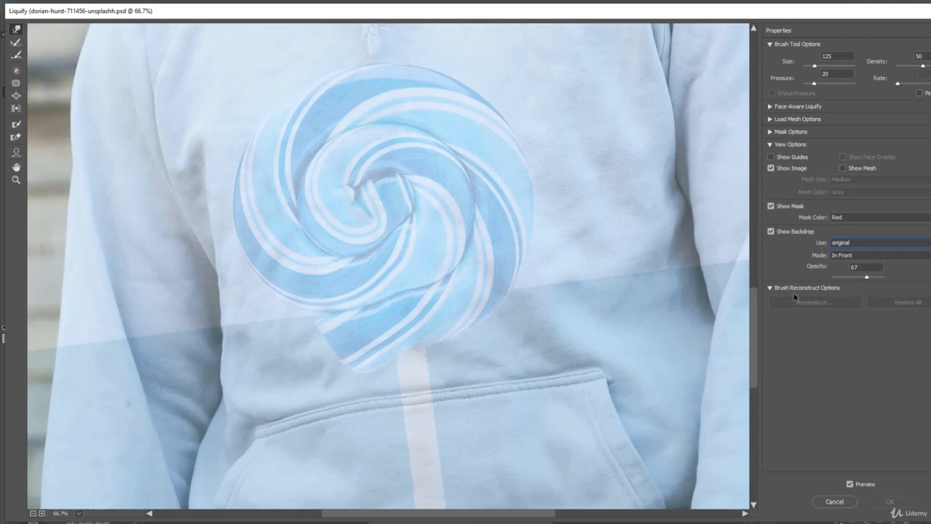
mouse_move(868, 279)
mouse_down()
mouse_move(851, 277)
mouse_move(871, 281)
mouse_move(858, 284)
mouse_up()
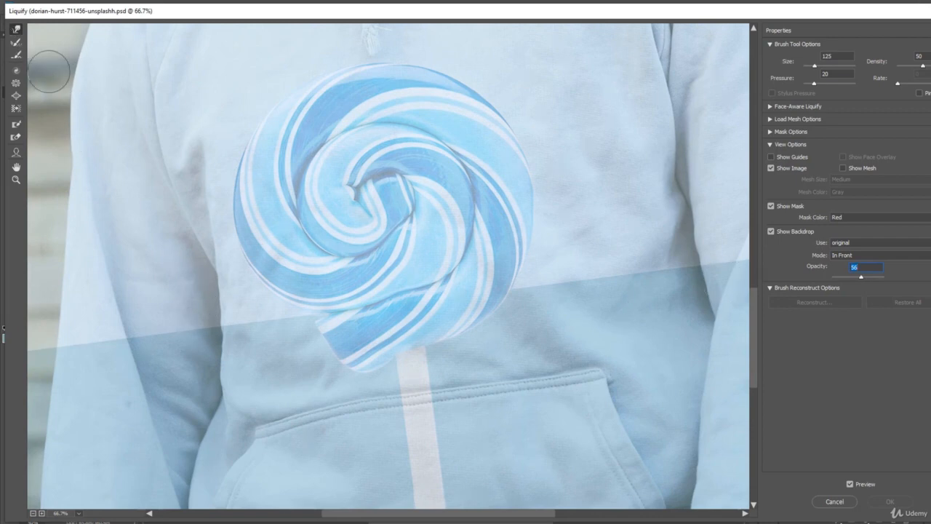
Enlarge the Forward Warp brush to 700 and bend the straight colour boundary across the hoodie to follow the fabric.
key(bracketright)
key(bracketright)
key(bracketright)
key(bracketright)
key(bracketright)
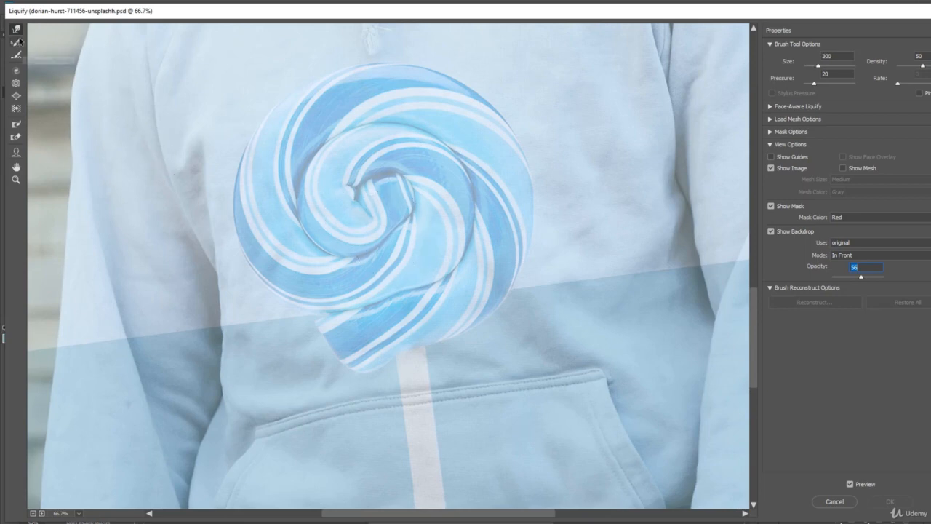
key(bracketright)
key(bracketright)
key(bracketright)
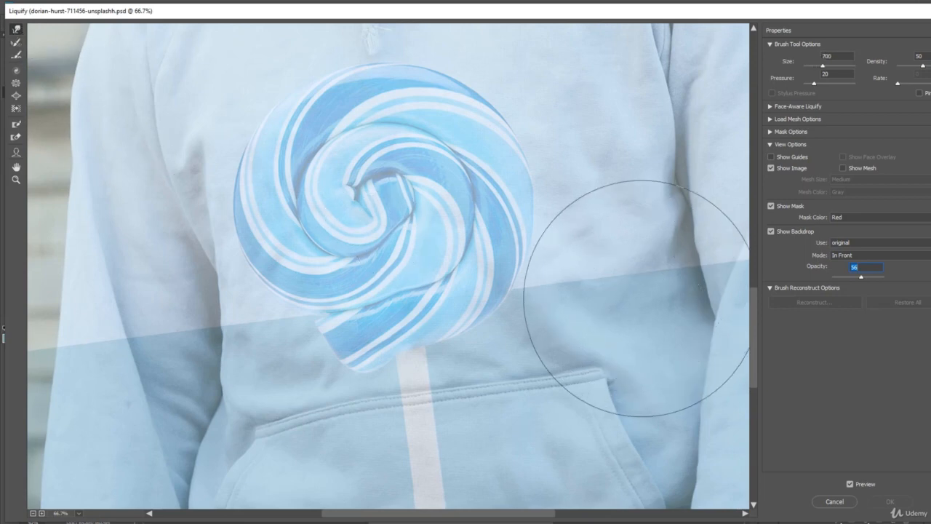
drag(567, 312, 519, 312)
key(bracketright)
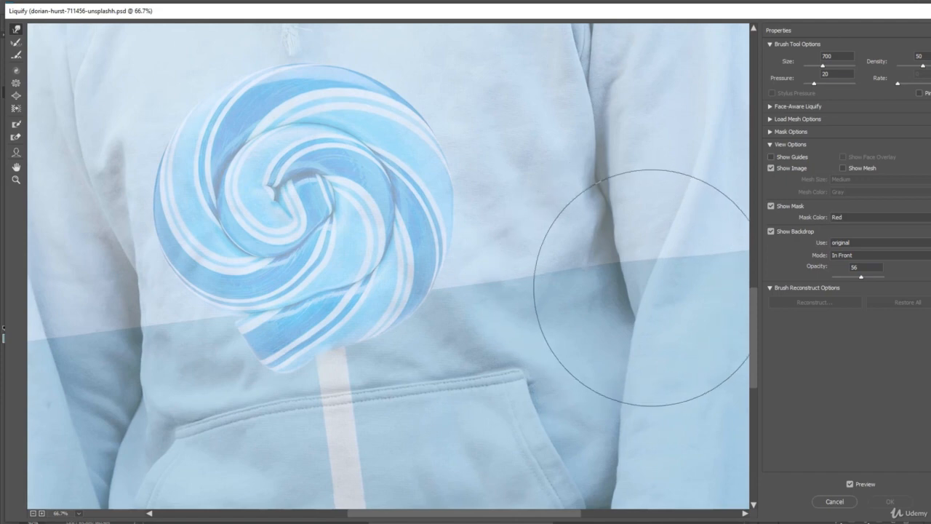
mouse_move(654, 298)
mouse_down()
mouse_move(576, 294)
mouse_move(553, 312)
mouse_up()
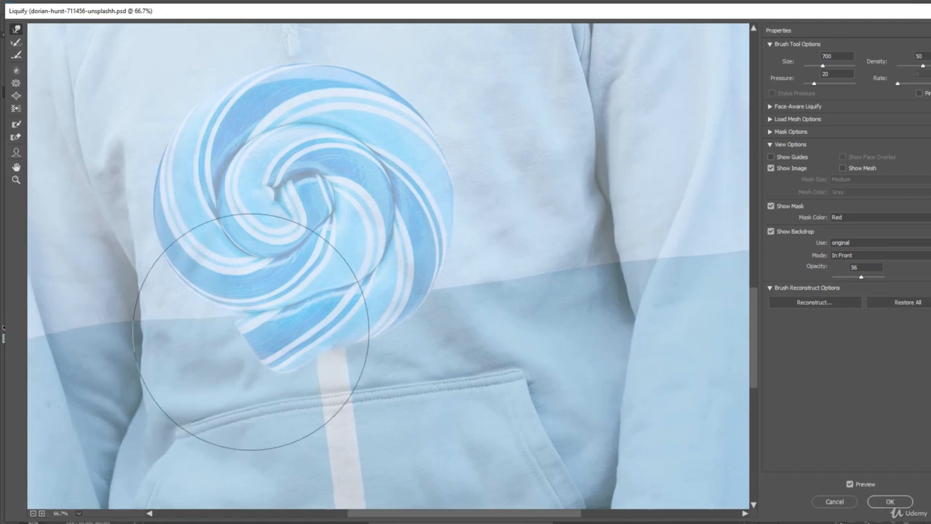
Reduce the Forward Warp brush to 150 and push the colour boundary into the fold between torso and sleeve.
key(bracketleft)
key(bracketleft)
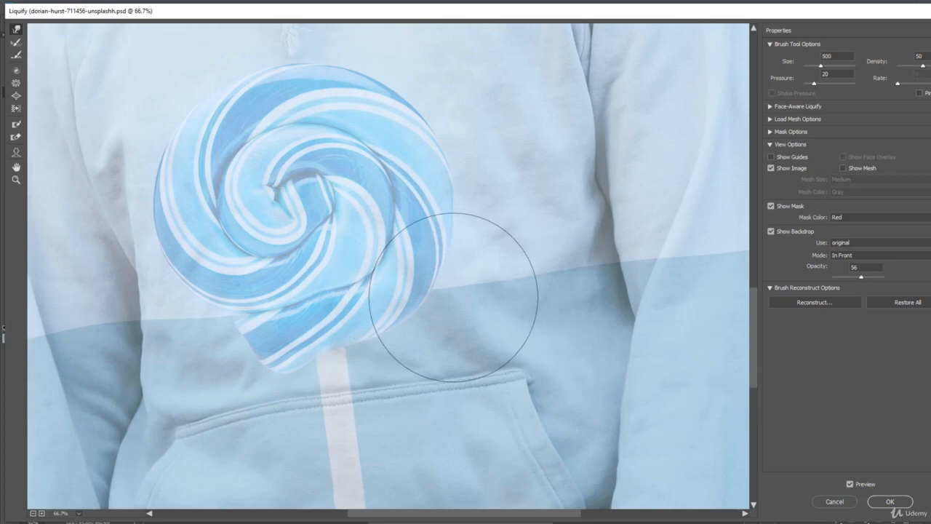
key(bracketleft)
key(bracketleft)
key(bracketleft)
key(bracketleft)
key(bracketleft)
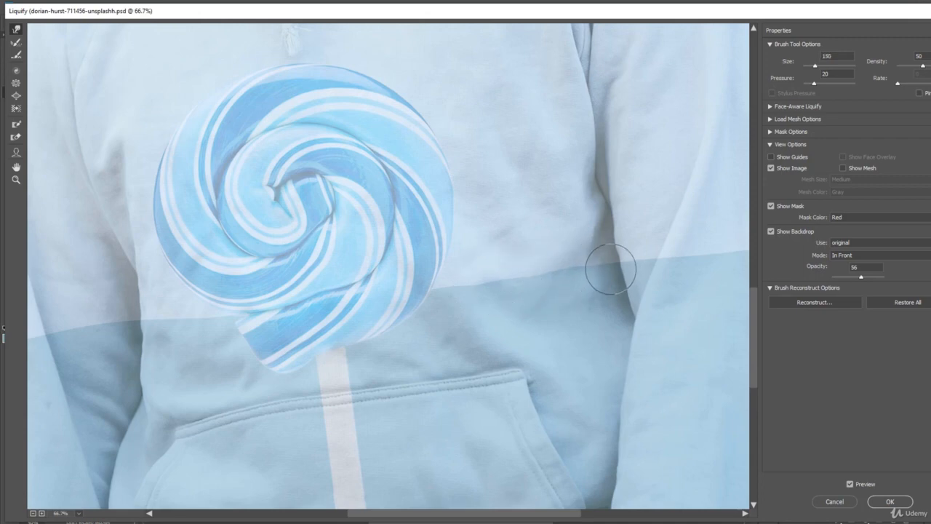
key(bracketleft)
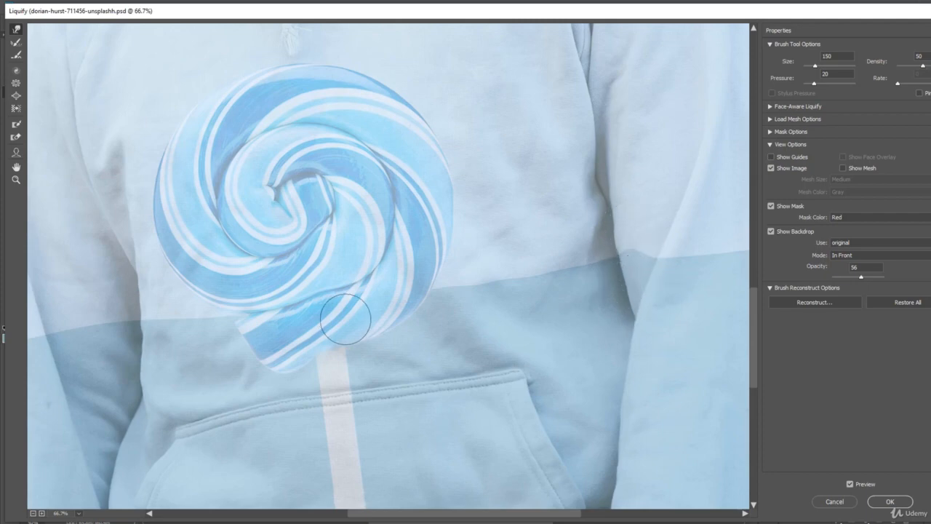
Enlarge the Forward Warp brush to 300 and push the colour boundary upward in the shaded fold between the torso and the other sleeve.
drag(266, 328, 511, 369)
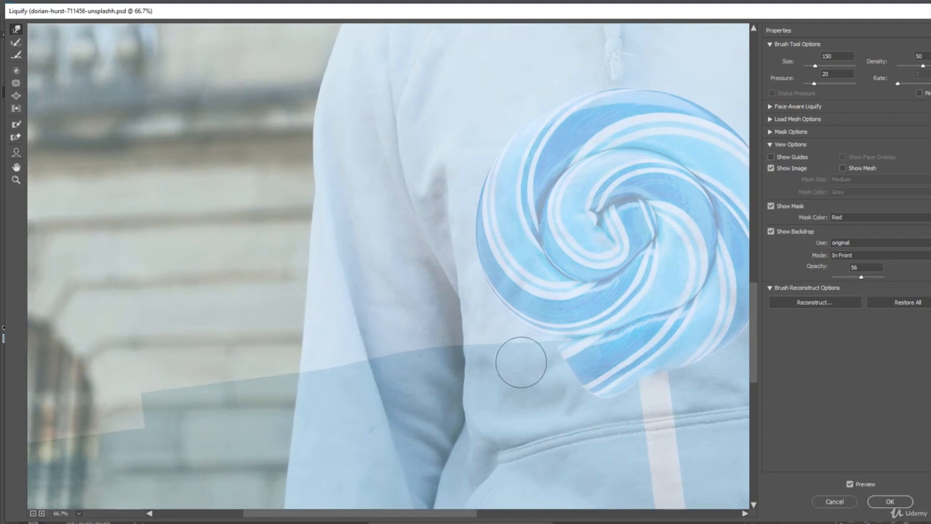
key(bracketright)
key(bracketright)
key(bracketright)
key(bracketright)
key(bracketright)
key(bracketright)
key(bracketright)
key(bracketright)
key(bracketright)
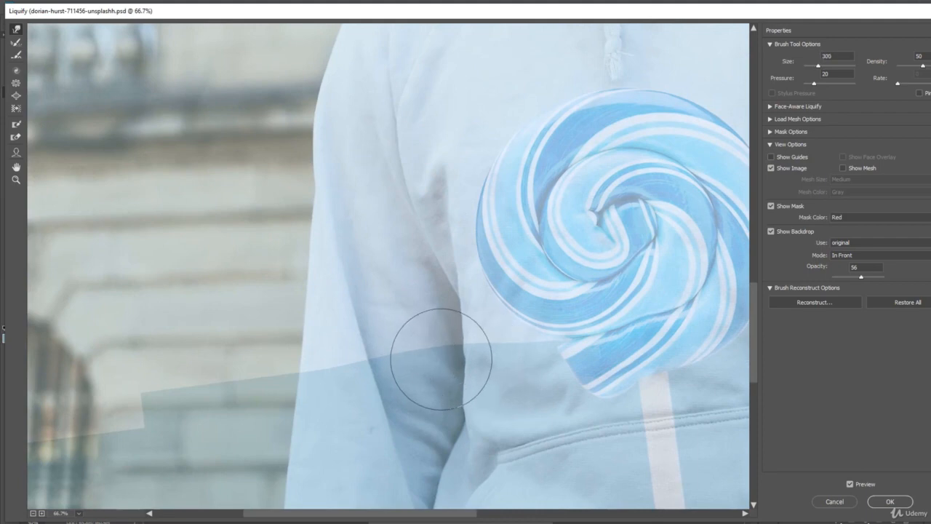
drag(427, 354, 428, 323)
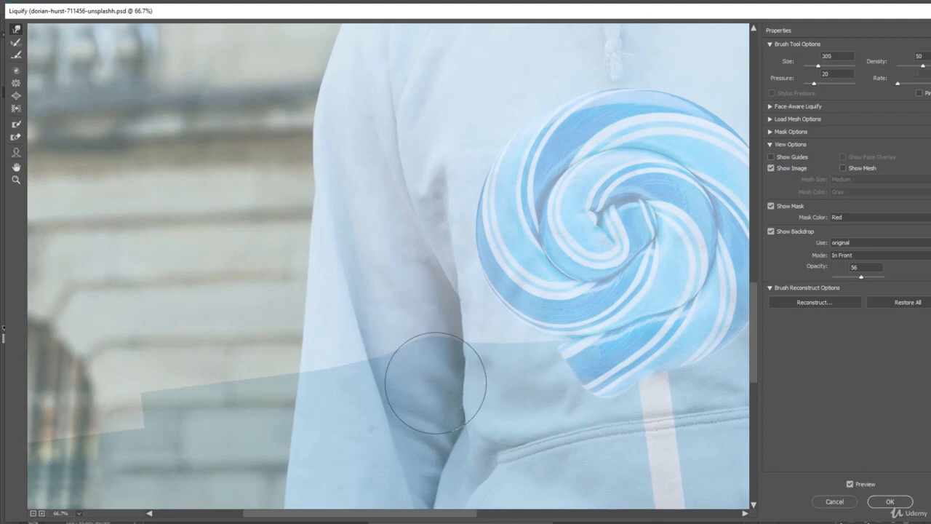
drag(547, 380, 318, 350)
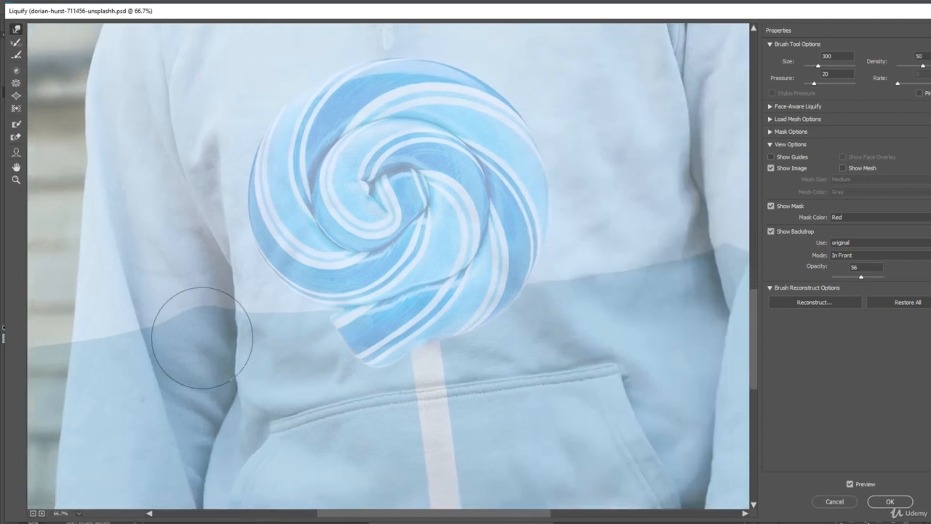
key(ctrl+minus)
key(ctrl+minus)
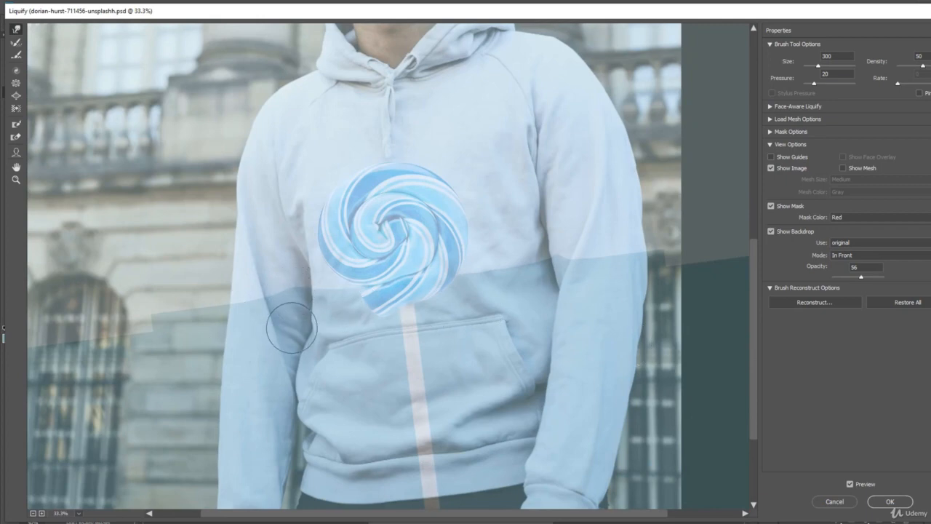
Set the Forward Warp brush to size 80 and pressure 10 and nudge the lollipop stick's edges just above the pocket seam.
key(ctrl+plus)
key(ctrl+plus)
key(ctrl+plus)
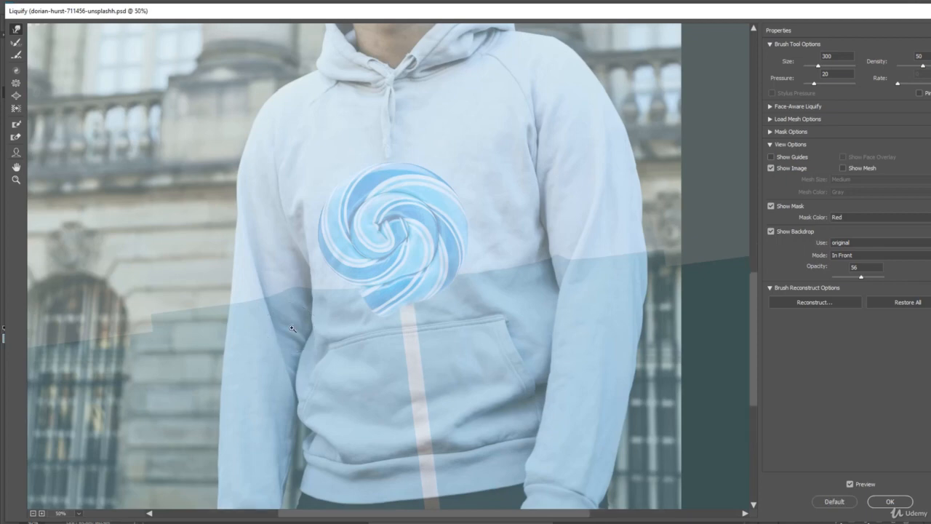
drag(488, 430, 483, 366)
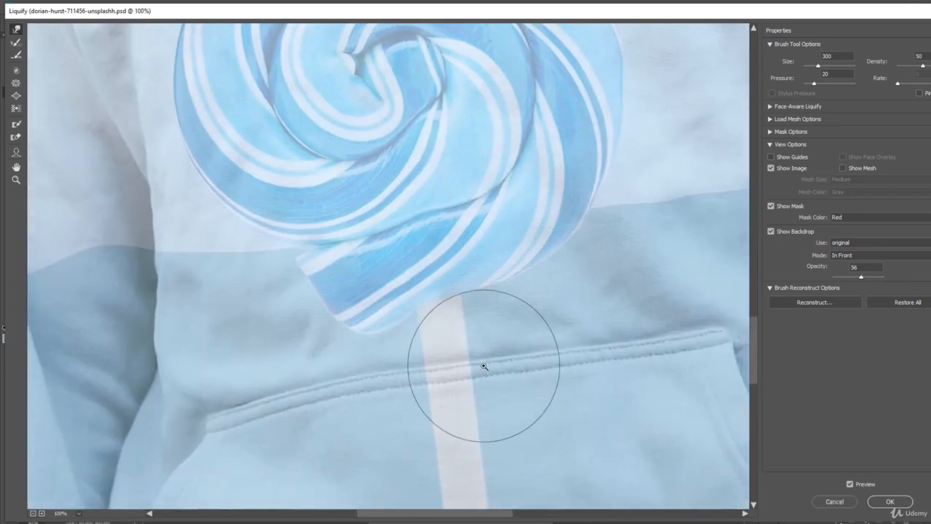
key(ctrl+plus)
key(ctrl+plus)
scroll(484, 368, down, 5)
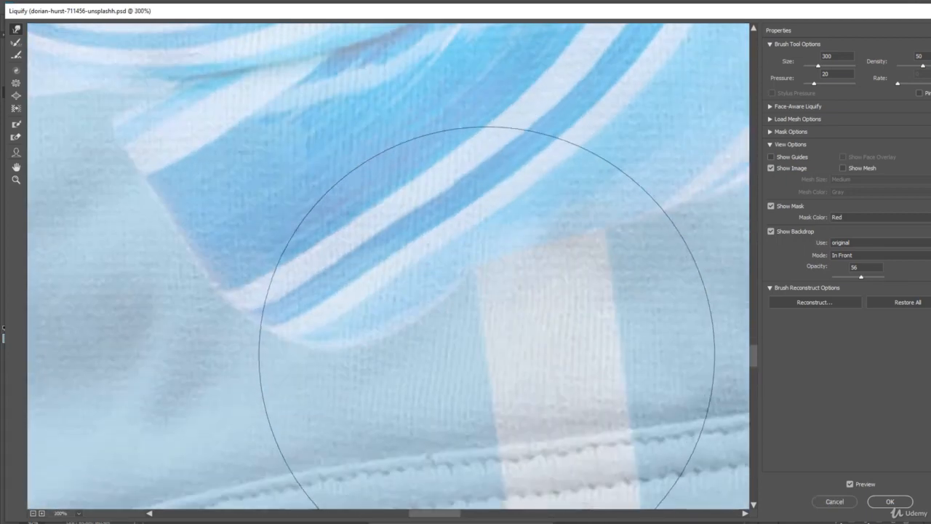
key(bracketleft)
key(bracketleft)
key(bracketleft)
key(bracketleft)
key(bracketleft)
key(bracketleft)
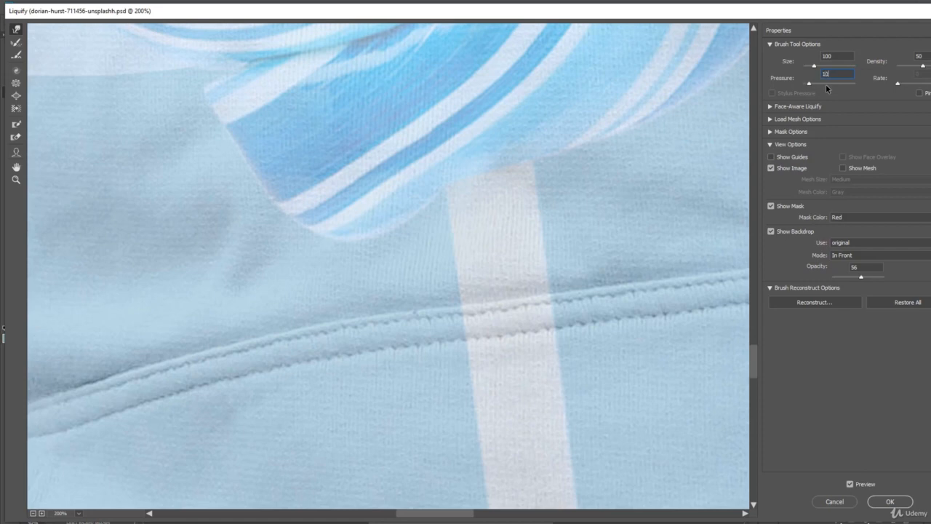
key(bracketleft)
key(bracketleft)
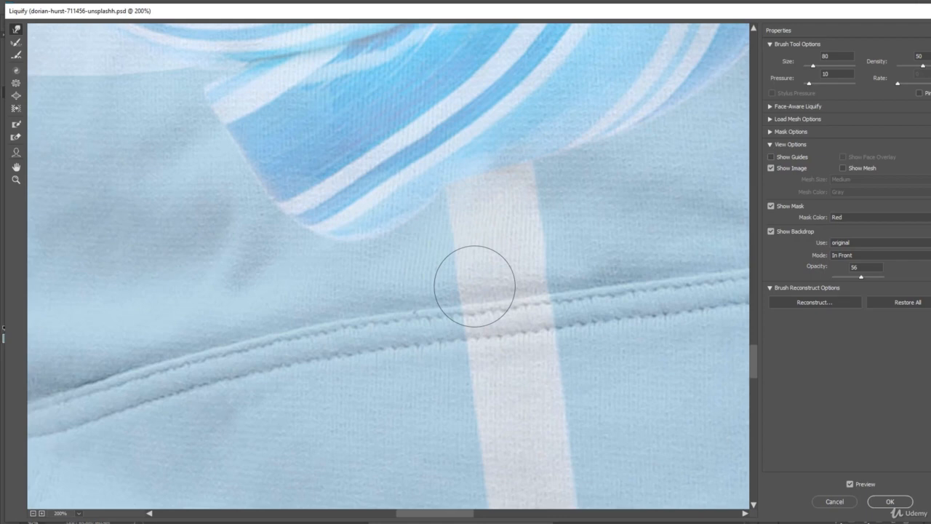
Reduce the Forward Warp brush to 45 and shift the stick's edges along the stitched pocket seam.
scroll(491, 313, down, 2)
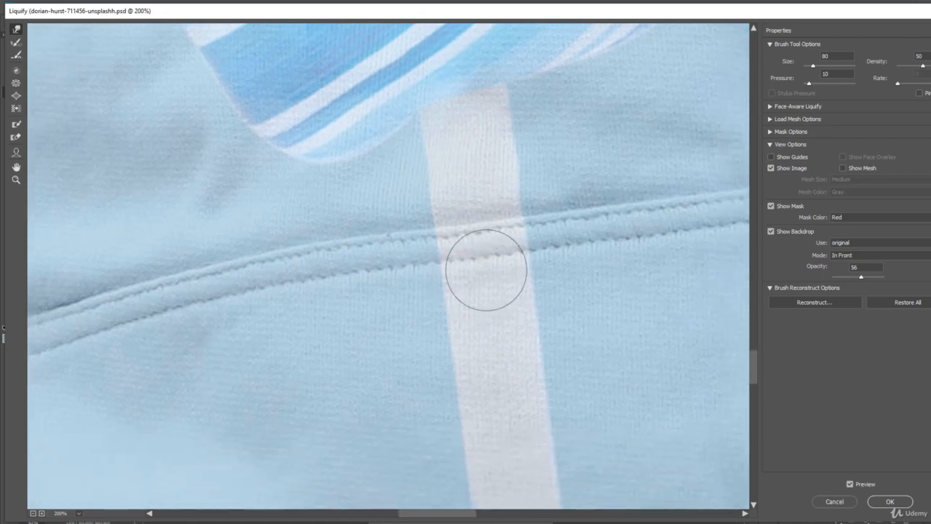
key(bracketleft)
key(bracketleft)
key(bracketleft)
key(bracketleft)
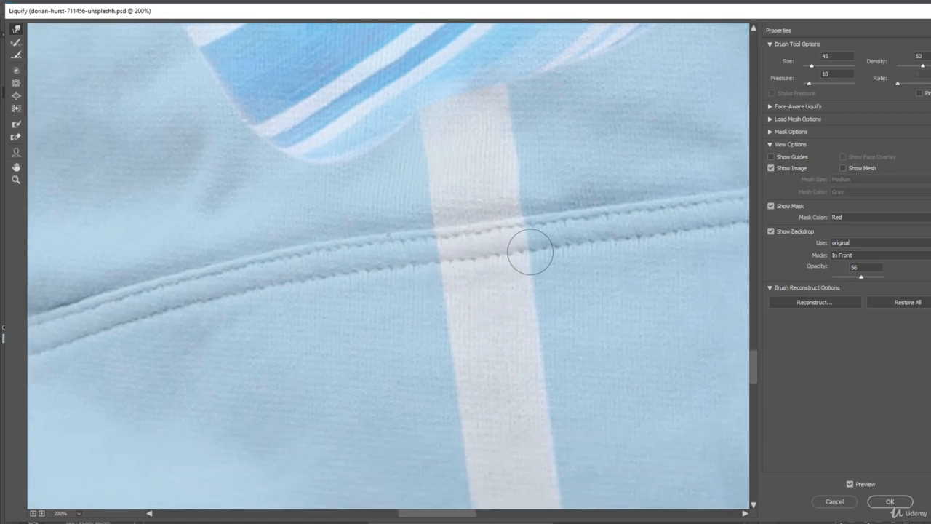
scroll(507, 339, down, 3)
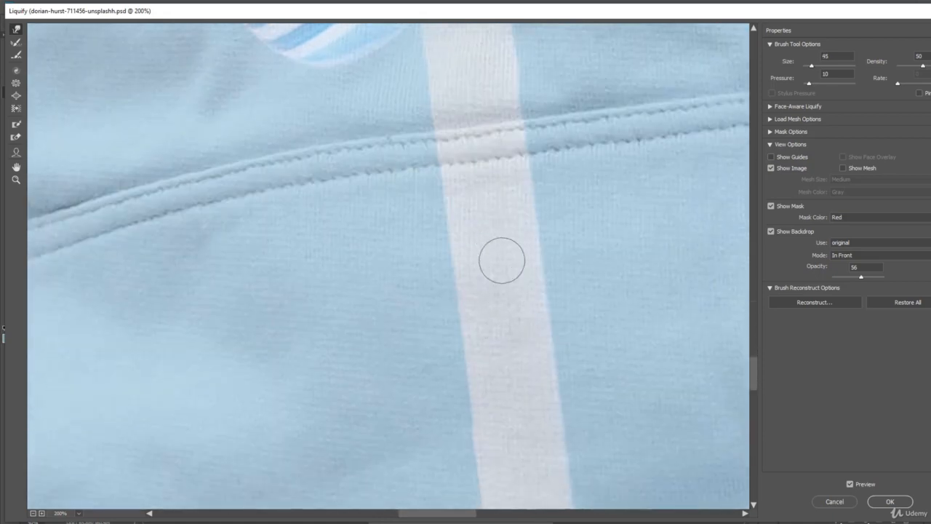
Enlarge the Forward Warp brush to 150 and bend the stick along the soft fold on the pocket.
scroll(502, 260, down, 8)
key(bracketright)
key(bracketright)
key(bracketright)
key(bracketright)
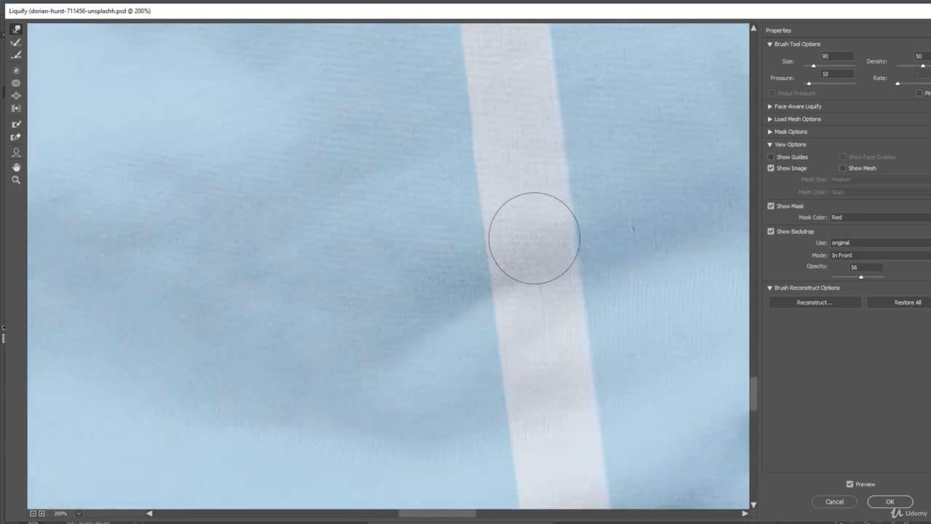
key(bracketright)
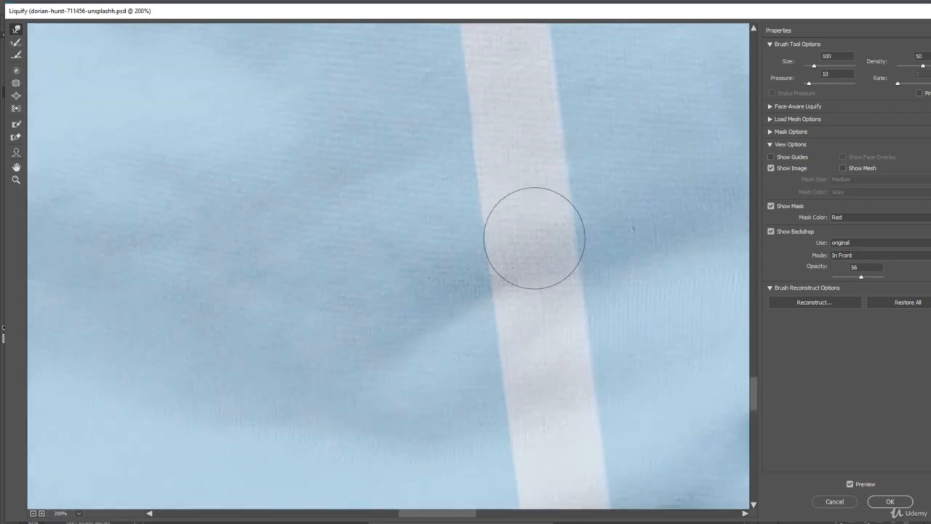
key(bracketright)
key(bracketright)
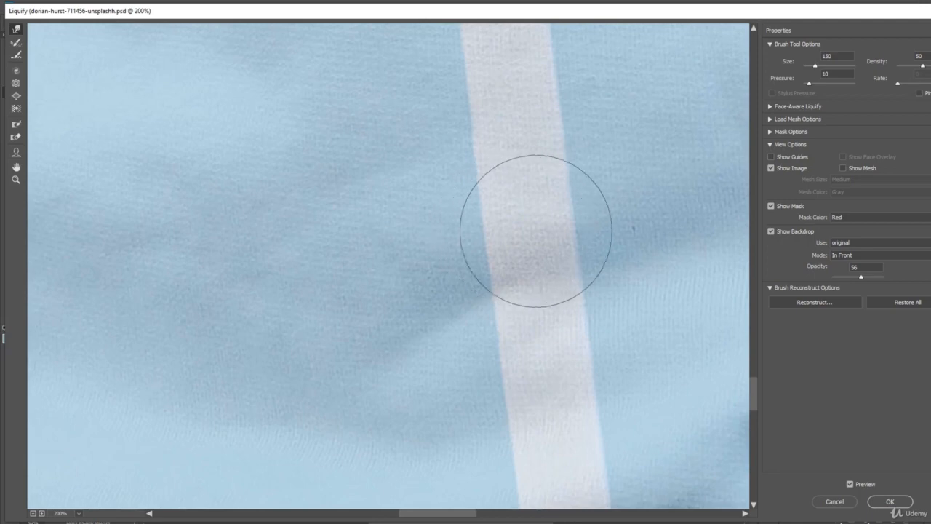
Reduce the Forward Warp brush to 125 and adjust the stick where it crosses the lower fold and the waistband seam.
key(bracketleft)
key(bracketleft)
key(bracketleft)
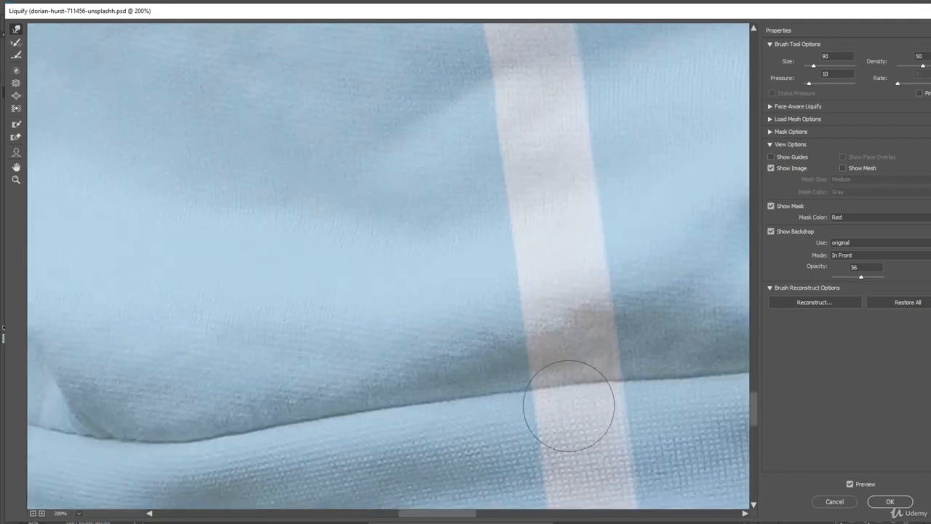
key(bracketright)
mouse_move(544, 301)
mouse_down()
mouse_move(592, 291)
mouse_move(610, 264)
mouse_move(598, 264)
mouse_move(616, 331)
mouse_move(581, 375)
mouse_move(531, 393)
mouse_move(612, 374)
mouse_move(526, 390)
mouse_move(616, 378)
mouse_move(538, 398)
mouse_up()
Set the Forward Warp brush to 90 and push the lollipop's lower outer edge into slight irregularities that follow the fabric.
scroll(557, 396, up, 5)
scroll(560, 405, up, 15)
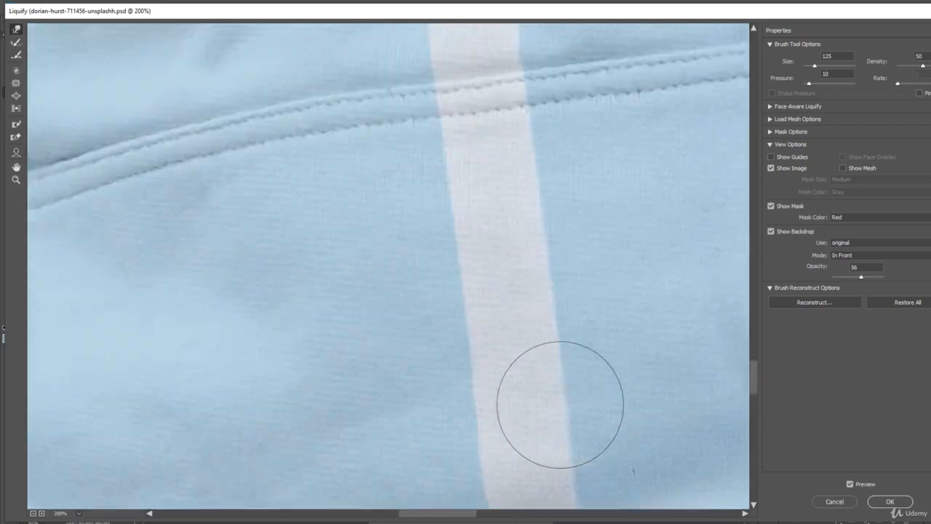
scroll(562, 405, up, 3)
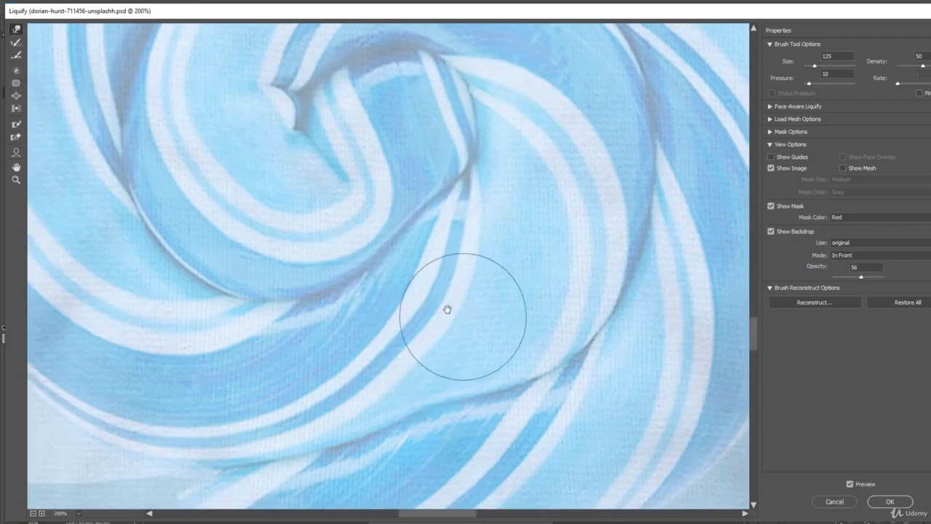
drag(462, 312, 746, 281)
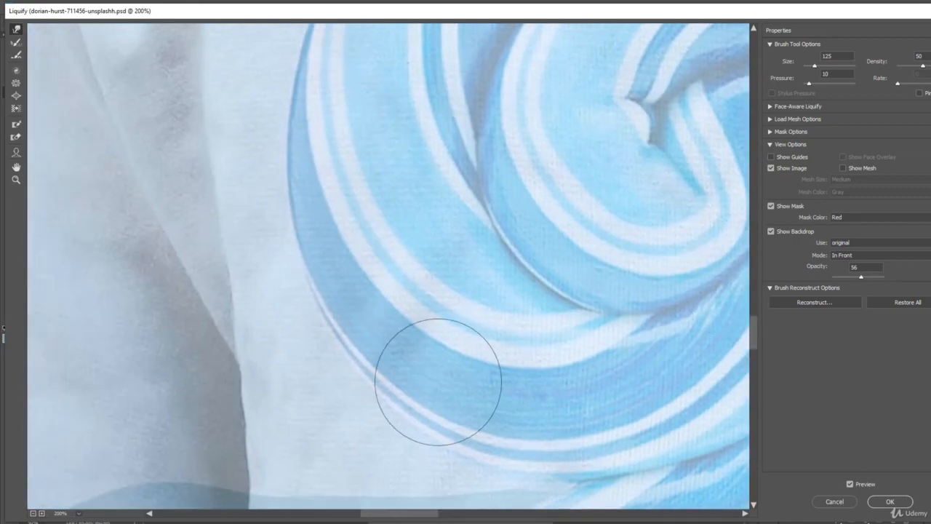
key(bracketleft)
key(bracketleft)
key(bracketleft)
key(bracketleft)
key(bracketleft)
key(bracketleft)
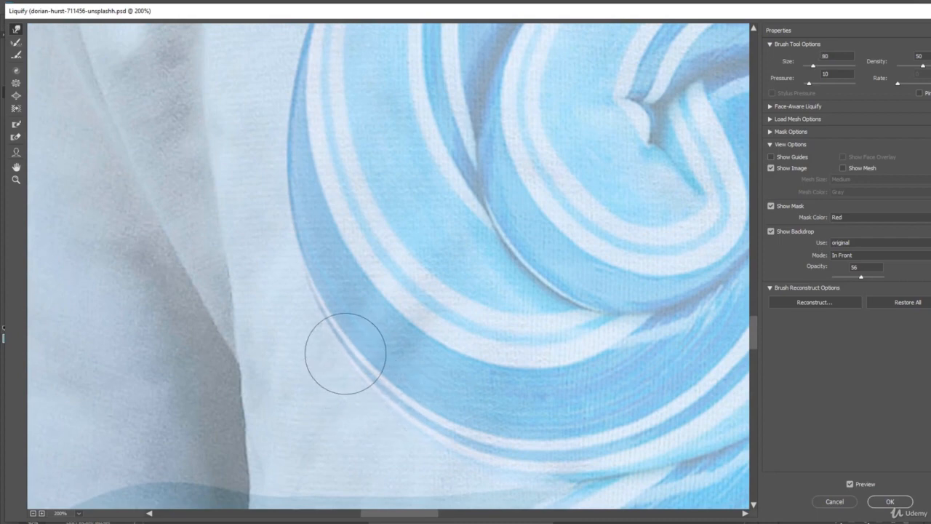
key(bracketright)
key(bracketright)
key(bracketright)
key(bracketright)
key(bracketright)
key(bracketright)
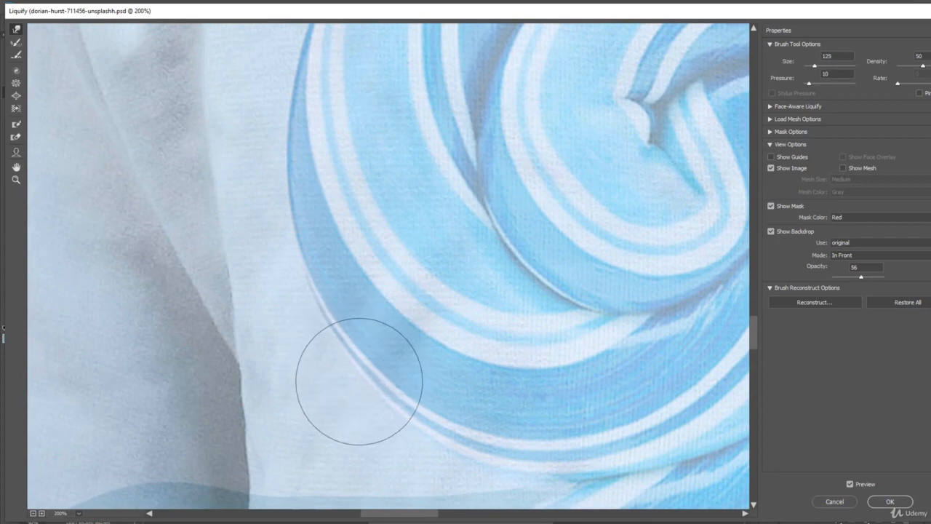
key(bracketleft)
key(bracketleft)
key(bracketleft)
key(bracketleft)
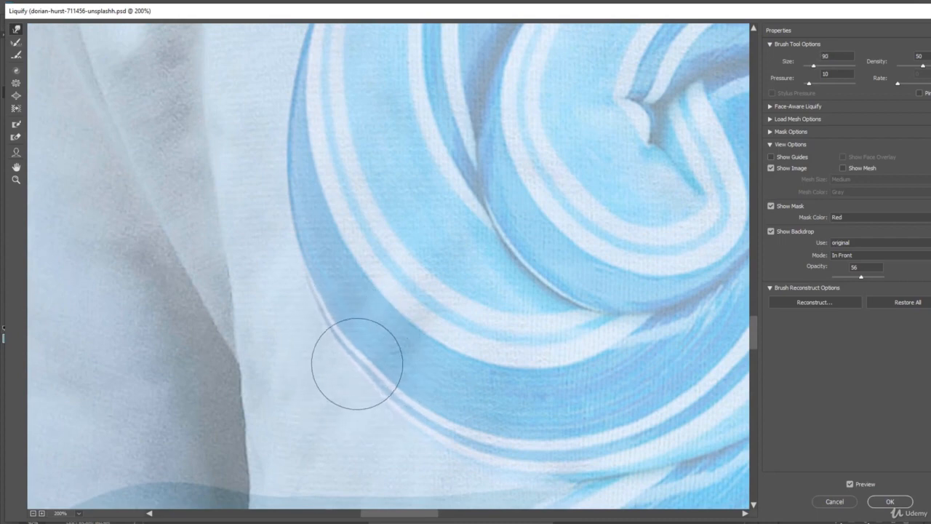
drag(417, 427, 422, 439)
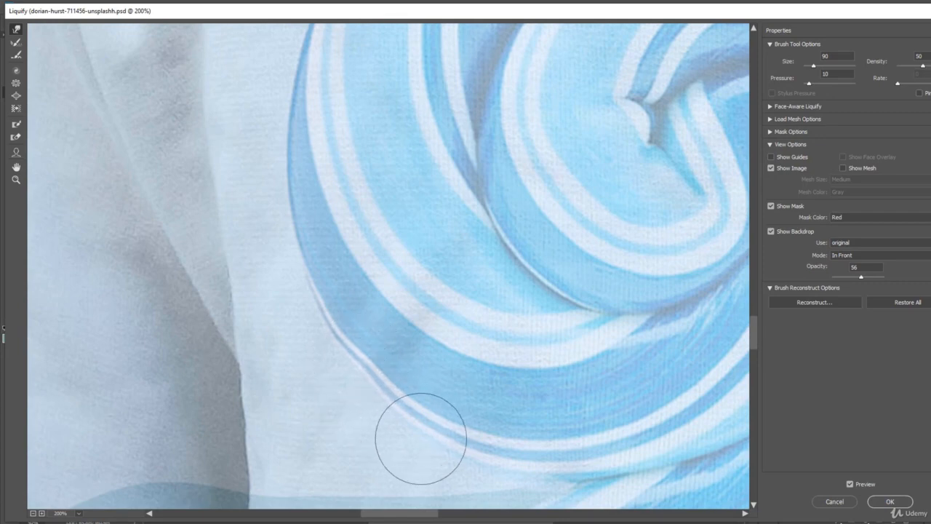
drag(396, 397, 389, 402)
Apply the Liquify warp and make Group 2, which holds one sleeve's artwork, visible.
key(ctrl+minus)
key(ctrl+minus)
key(ctrl+minus)
key(ctrl+minus)
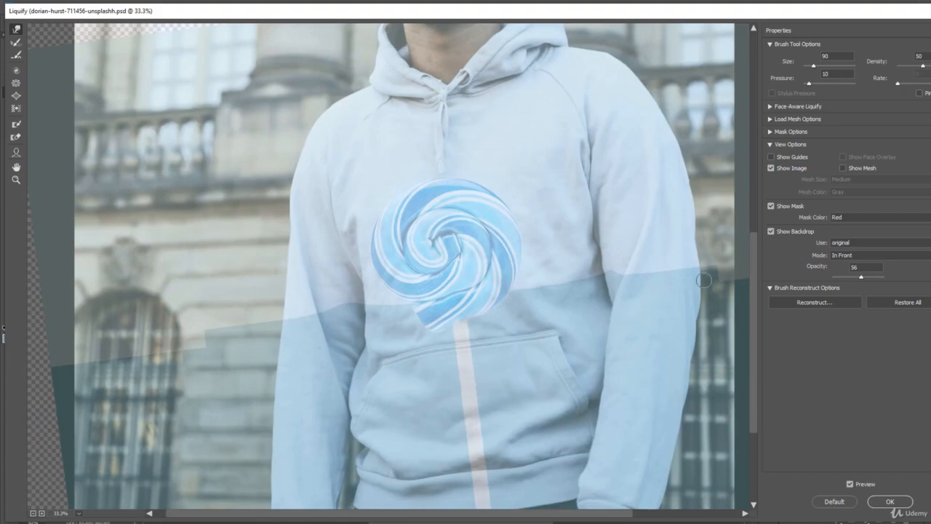
key(Return)
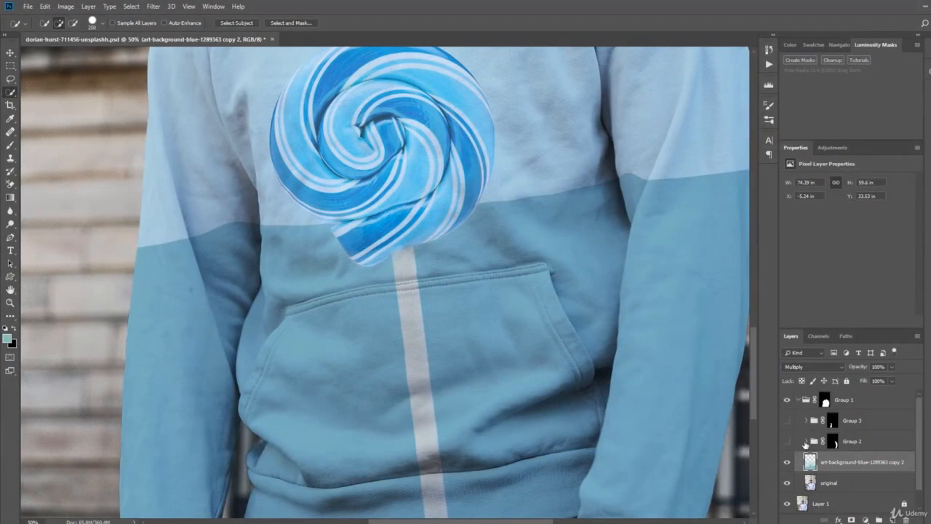
click(787, 442)
drag(630, 303, 407, 368)
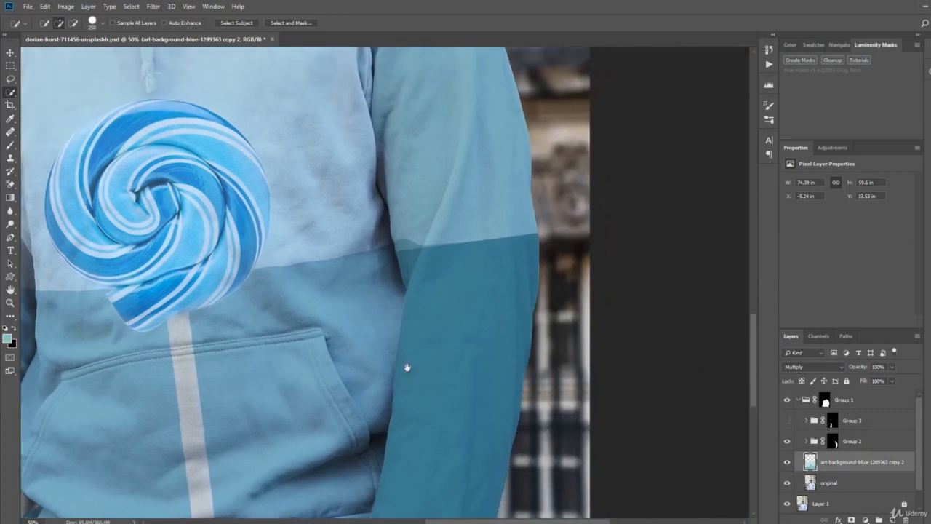
Open the Liquify filter on the artwork layer inside Group 2, with the sleeve's colour boundary in close view.
click(806, 442)
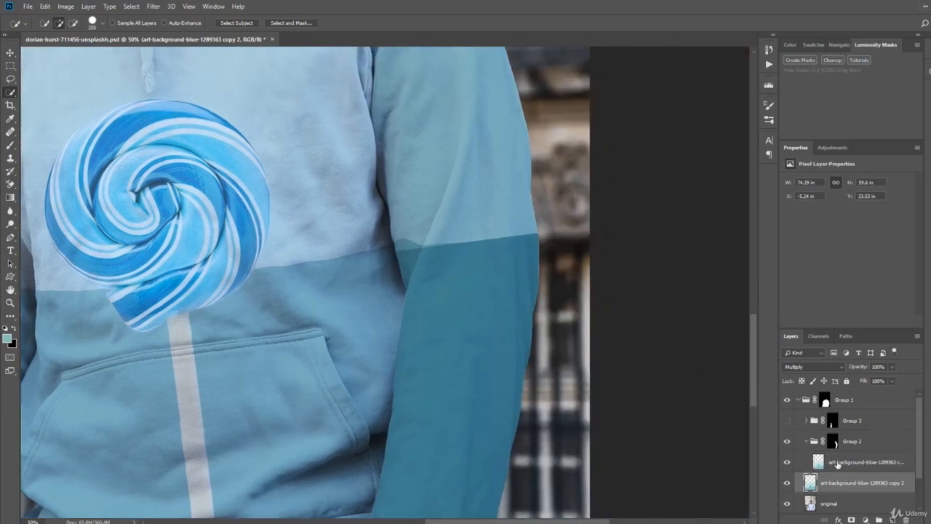
click(816, 460)
click(152, 9)
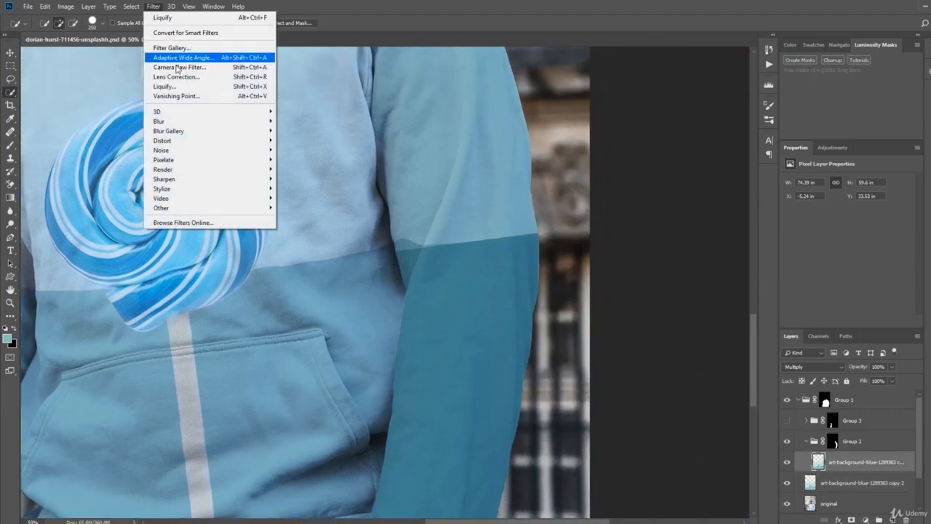
click(183, 90)
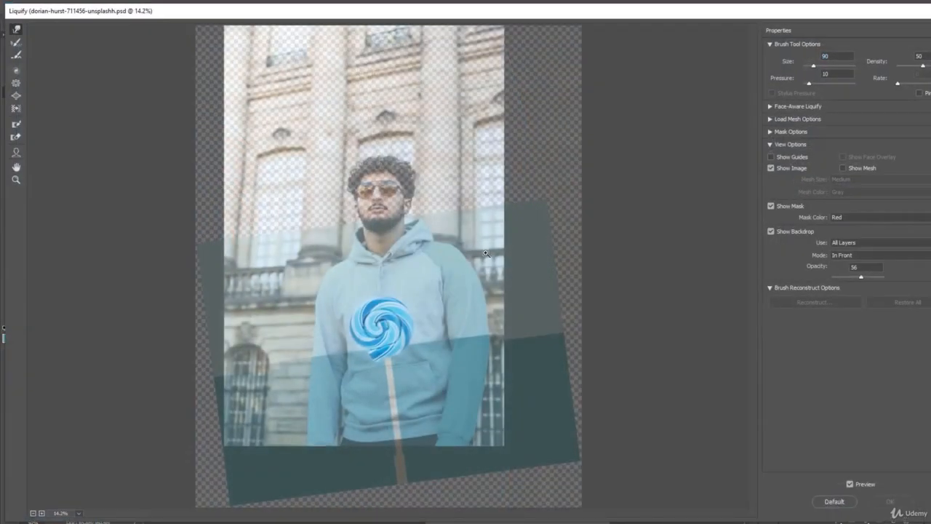
ctrl+click(486, 253)
ctrl+click(486, 253)
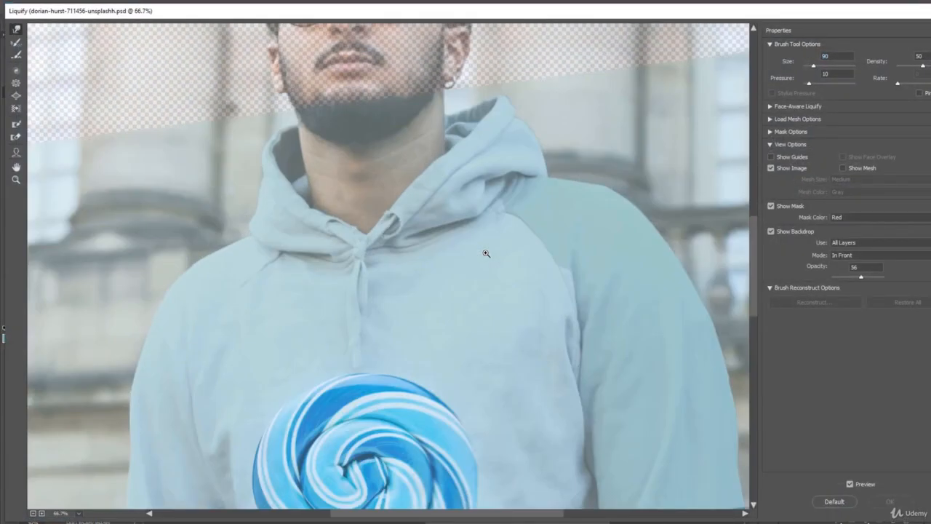
ctrl+click(486, 253)
ctrl+click(510, 256)
ctrl+click(607, 306)
mouse_move(424, 266)
mouse_down()
mouse_move(302, 302)
mouse_move(444, 273)
mouse_move(474, 221)
mouse_move(450, 218)
mouse_up()
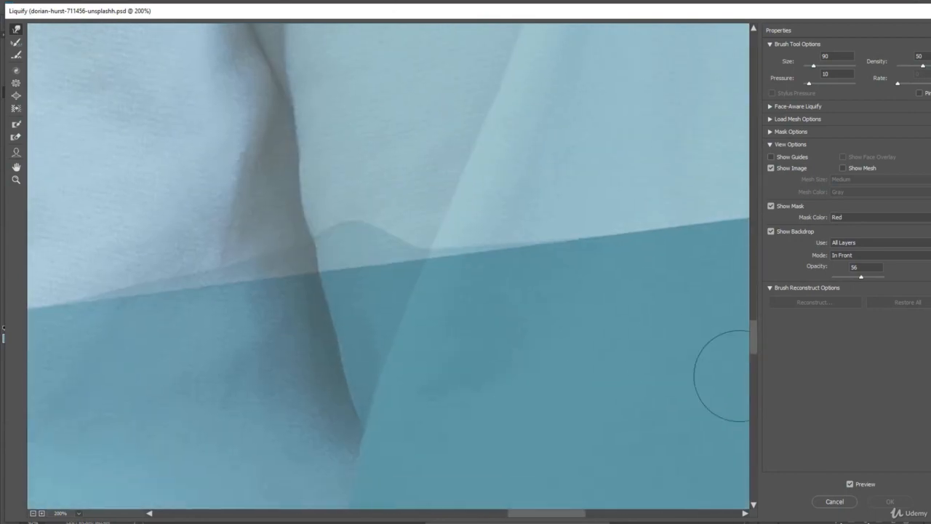
Use the "original" layer as the Liquify backdrop and activate the Freeze Mask tool.
click(853, 243)
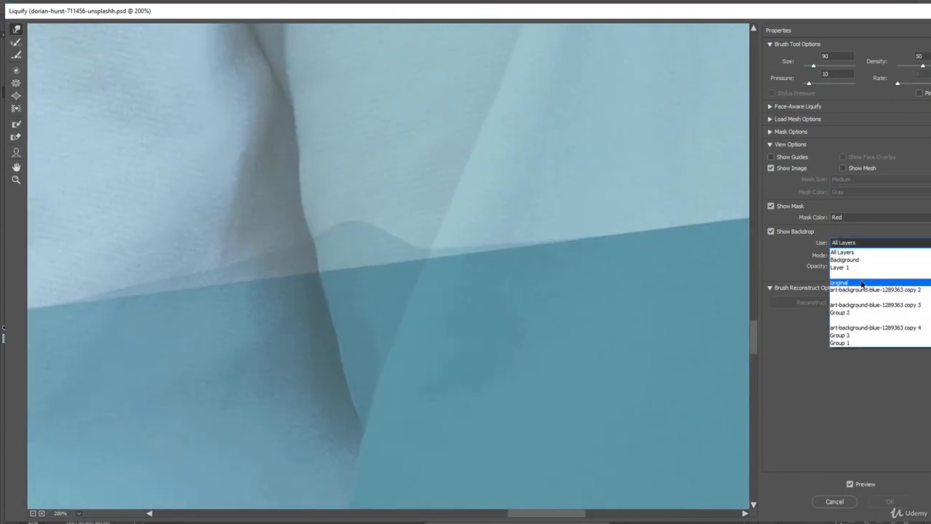
click(844, 281)
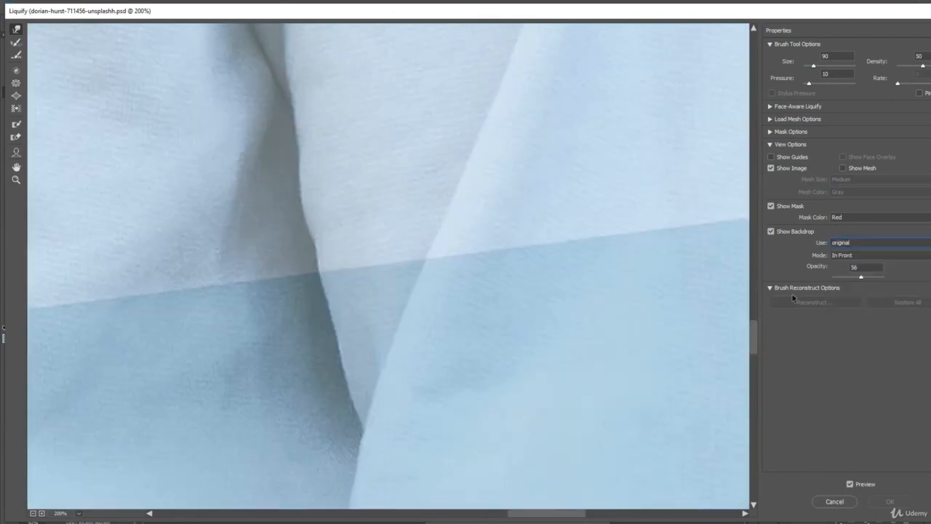
click(16, 125)
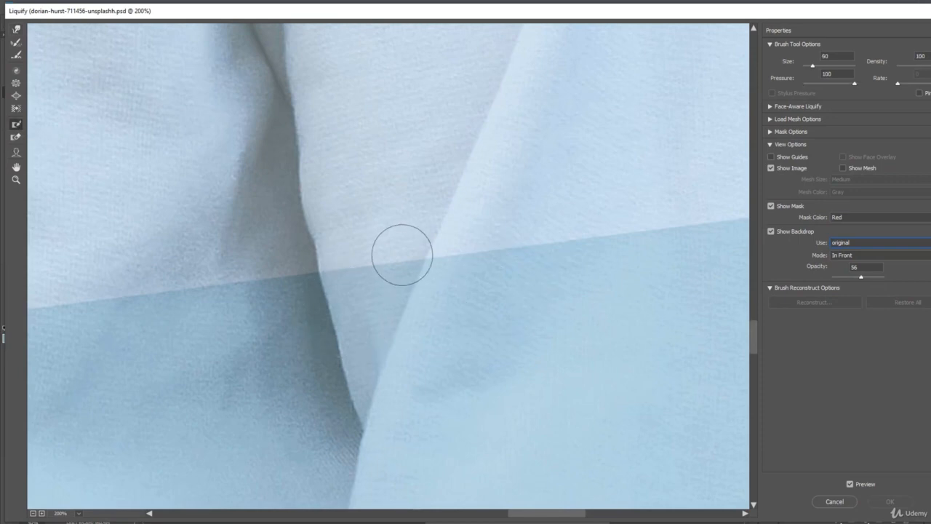
Freeze the area beside the sleeve fold and push the adjoining colour boundary upward with a 150 Forward Warp brush at pressure 10.
mouse_move(397, 245)
mouse_down()
mouse_move(366, 332)
mouse_move(364, 261)
mouse_move(353, 238)
mouse_move(342, 245)
mouse_move(334, 346)
mouse_move(337, 262)
mouse_move(366, 217)
mouse_move(399, 229)
mouse_move(392, 241)
mouse_move(411, 217)
mouse_move(394, 246)
mouse_move(409, 218)
mouse_up()
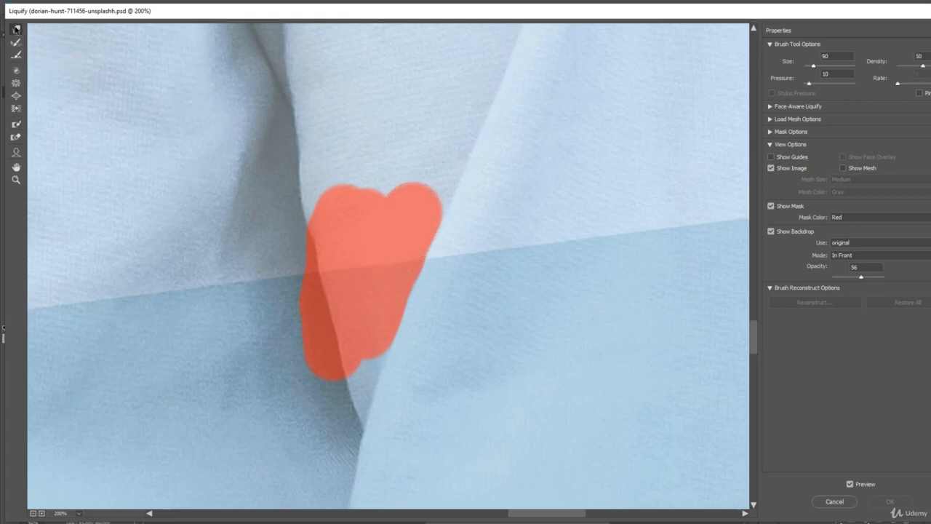
click(14, 29)
key(bracketright)
key(bracketright)
key(bracketright)
key(bracketright)
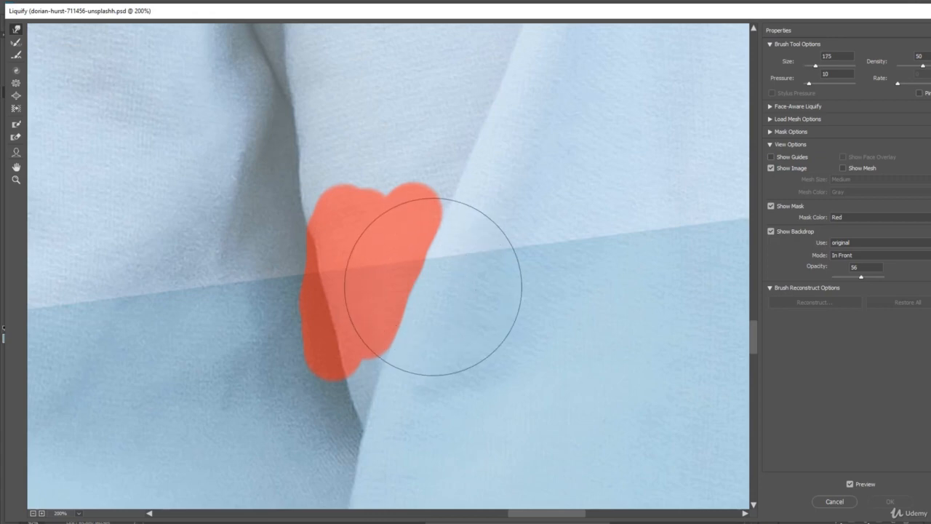
key(bracketleft)
mouse_move(442, 287)
mouse_down()
mouse_move(465, 247)
mouse_move(452, 245)
mouse_move(473, 229)
mouse_up()
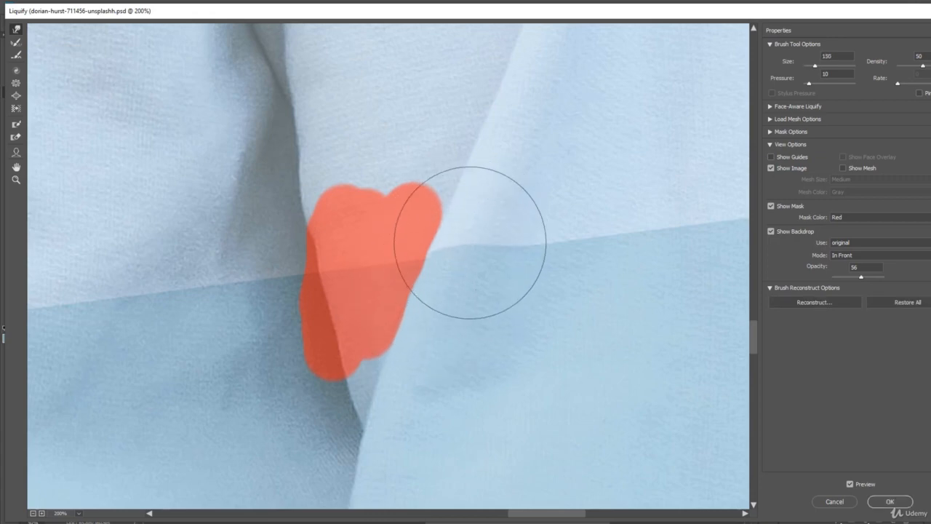
drag(498, 267, 517, 251)
mouse_move(473, 275)
mouse_down()
mouse_move(478, 251)
mouse_move(467, 241)
mouse_up()
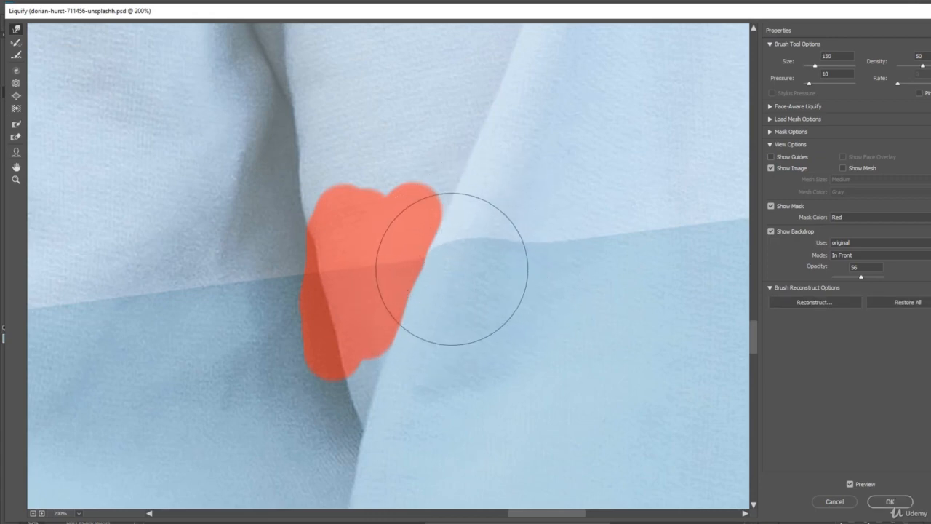
Warp the colour boundary between the fold and the sleeve's outer edge, varying the Forward Warp brush size between 100 and 200.
key(bracketleft)
key(bracketleft)
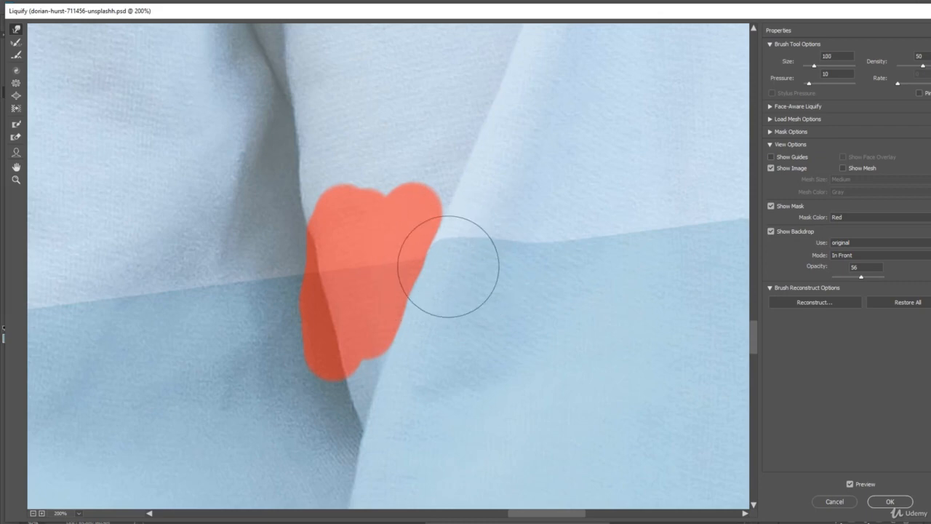
key(ctrl+minus)
key(ctrl+minus)
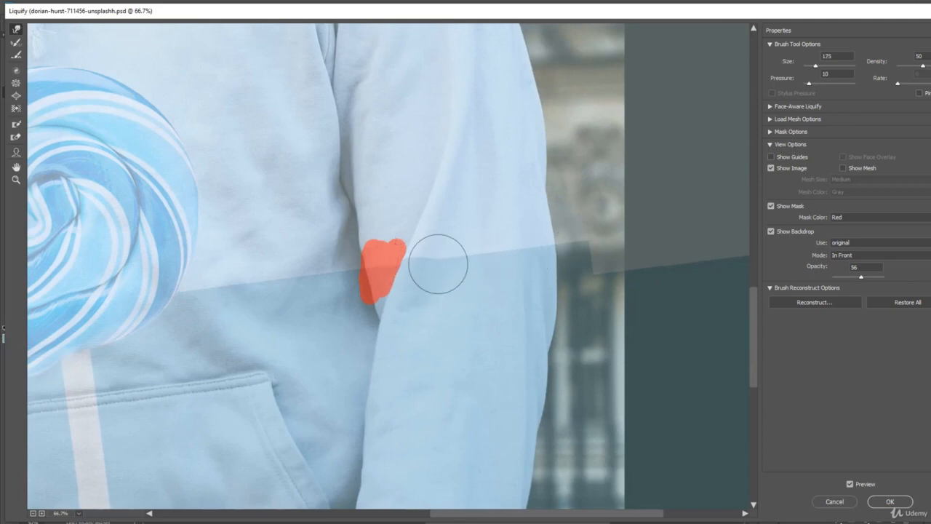
key(bracketright)
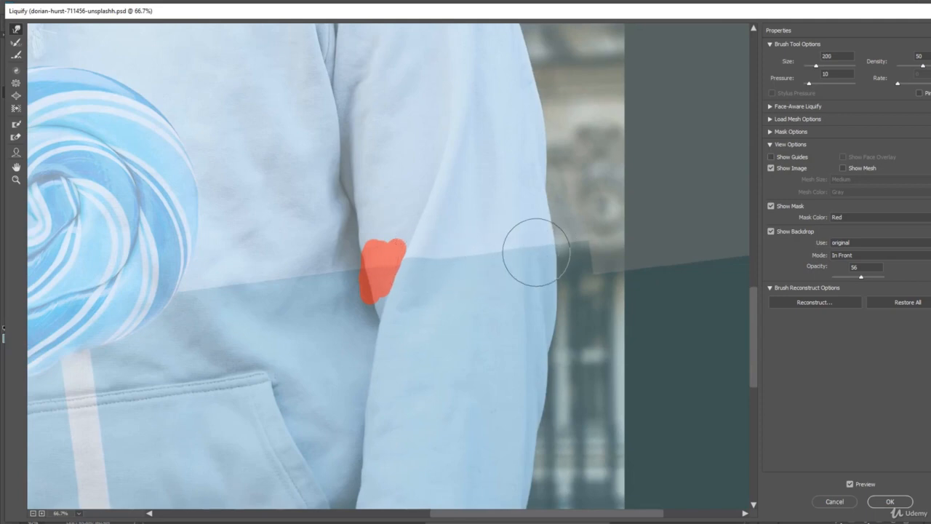
key(bracketleft)
key(bracketleft)
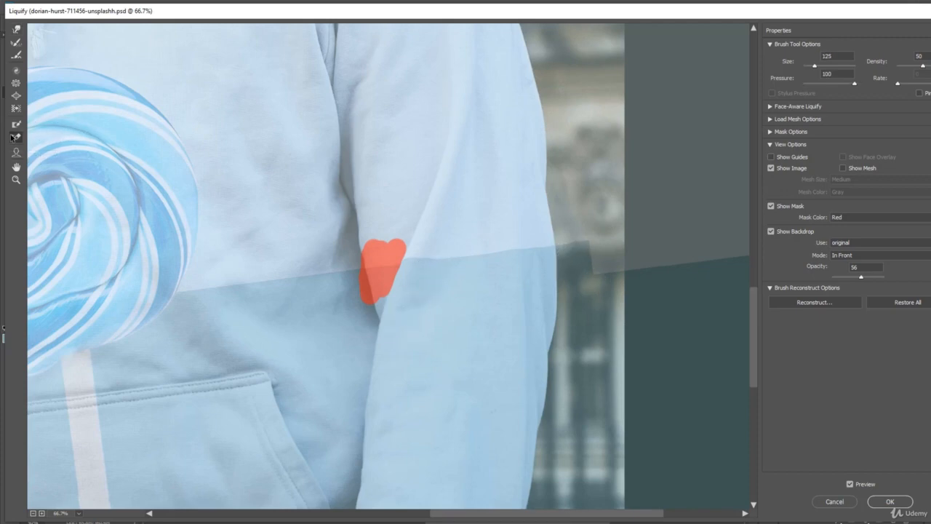
Thaw the frozen area and refine the colour boundary where it meets the fold, using a size 10 Forward Warp brush at pressure 36.
mouse_move(402, 255)
mouse_down()
mouse_move(374, 277)
mouse_move(318, 286)
mouse_up()
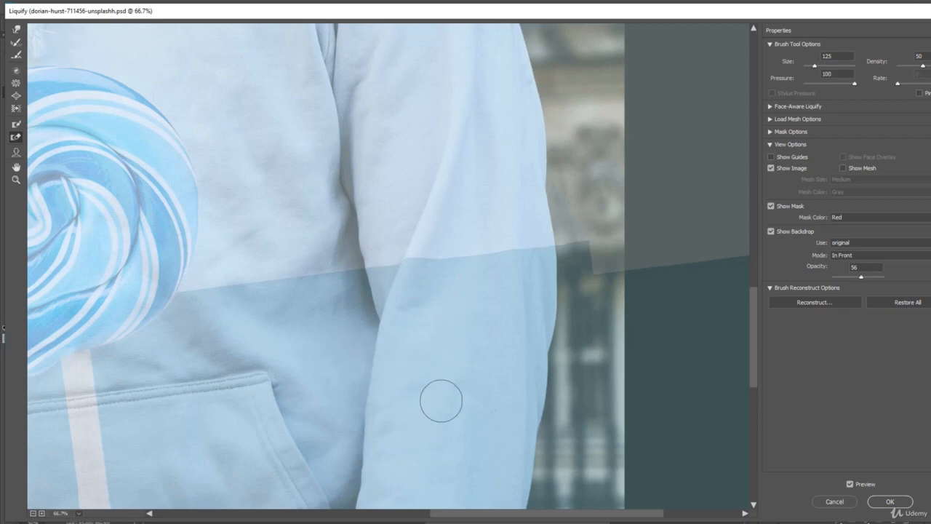
scroll(459, 388, up, 6)
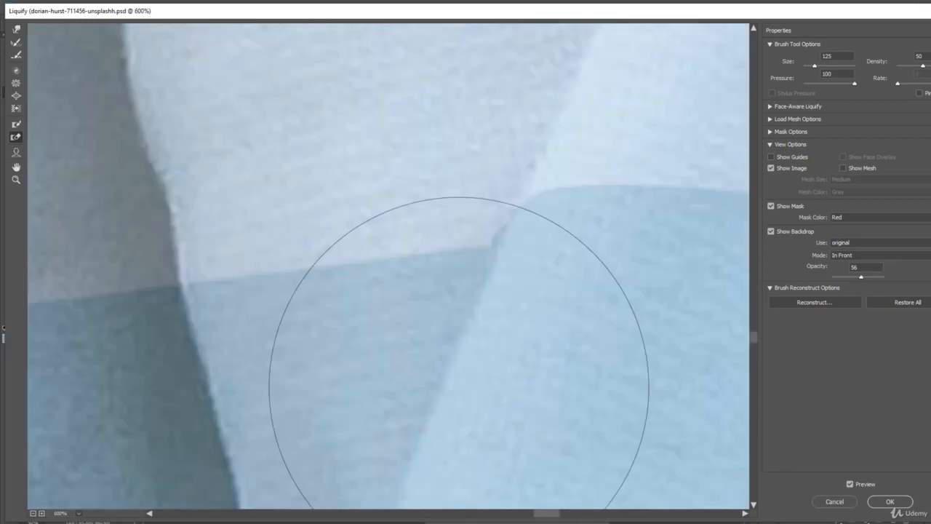
click(16, 29)
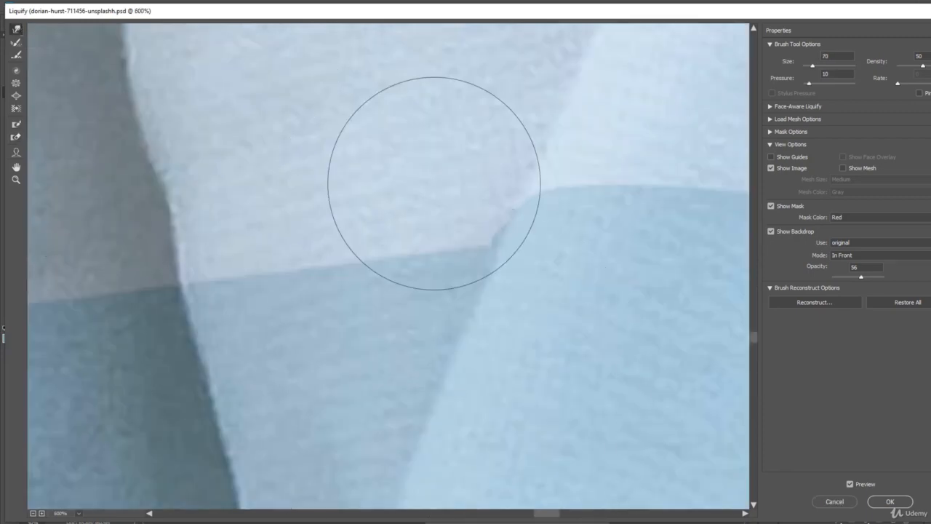
key(bracketleft)
key(bracketleft)
key(bracketleft)
key(bracketleft)
key(bracketleft)
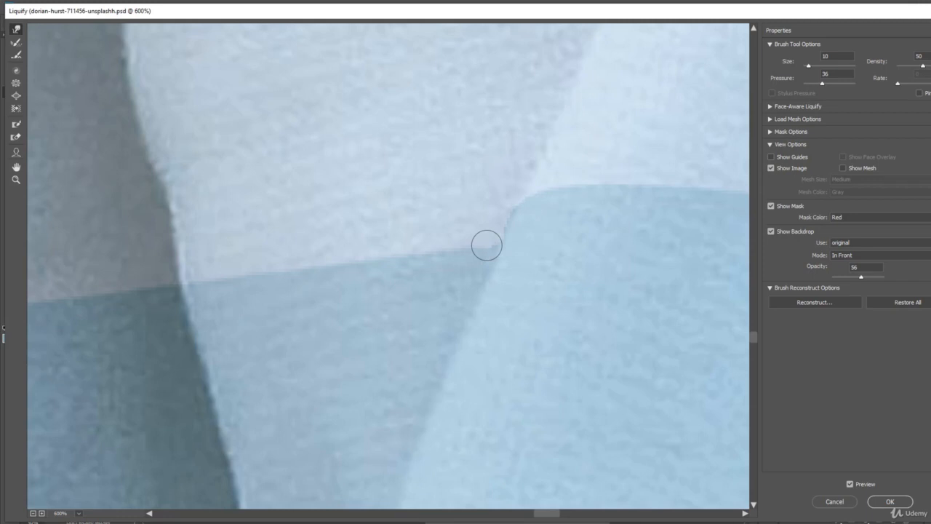
scroll(487, 246, down, 6)
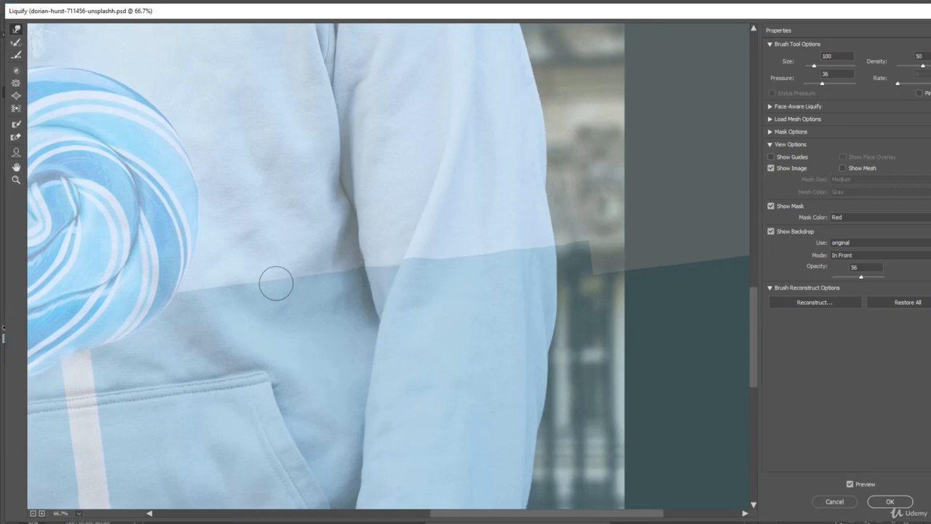
Apply the Liquify warp, collapse Group 2, and expand Group 3 and make it visible.
click(880, 502)
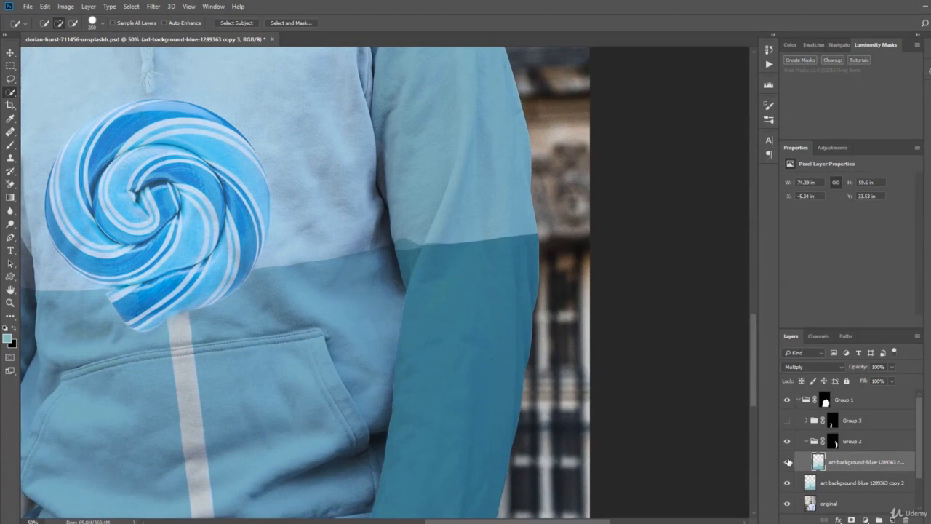
click(807, 441)
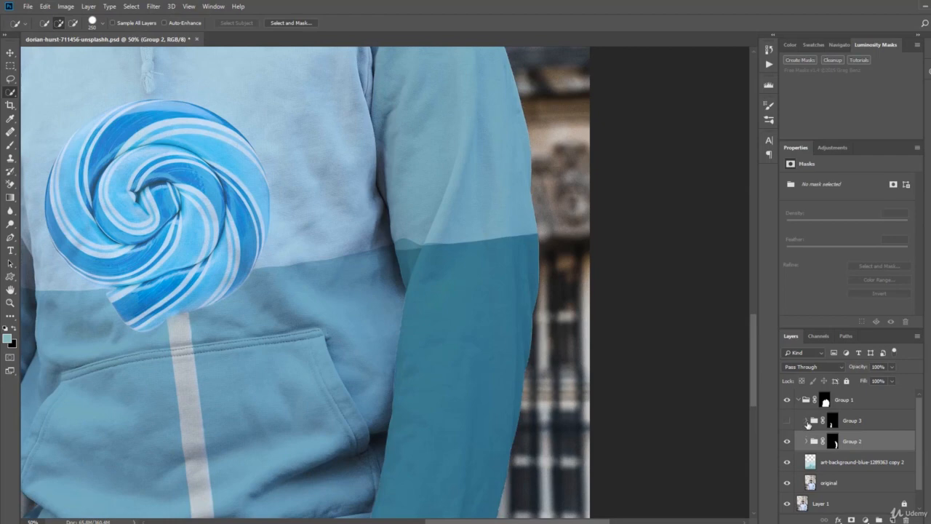
click(807, 424)
click(787, 421)
Open the Liquify filter on the artwork layer inside Group 3, with the sleeve's lower colour boundary in close view.
click(862, 441)
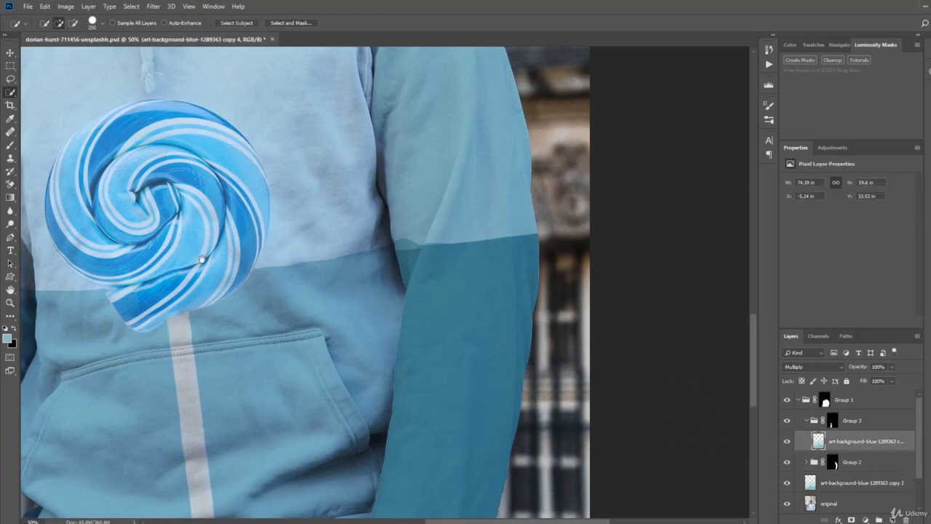
drag(202, 259, 699, 322)
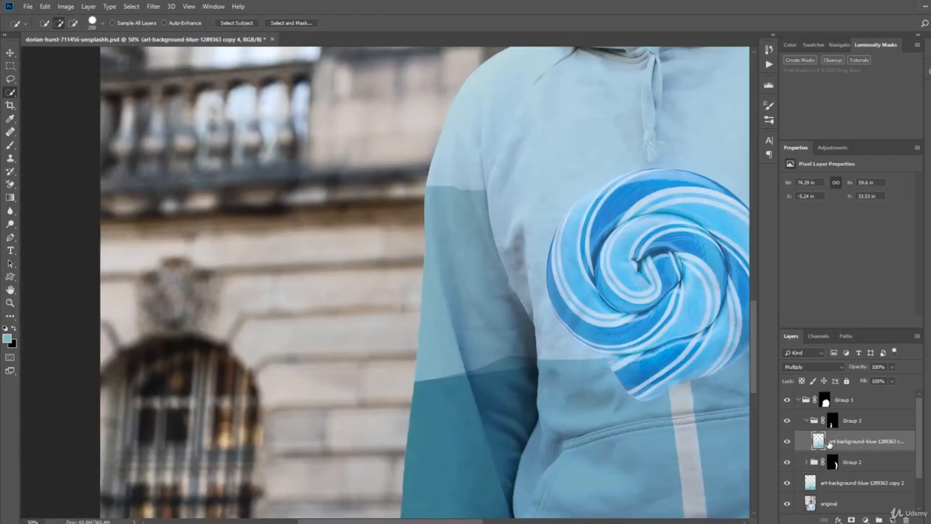
click(153, 6)
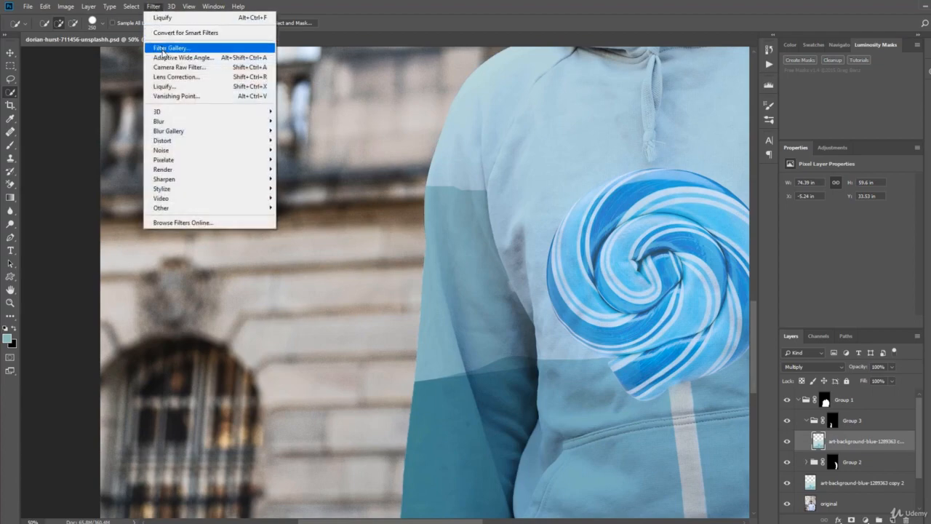
click(219, 84)
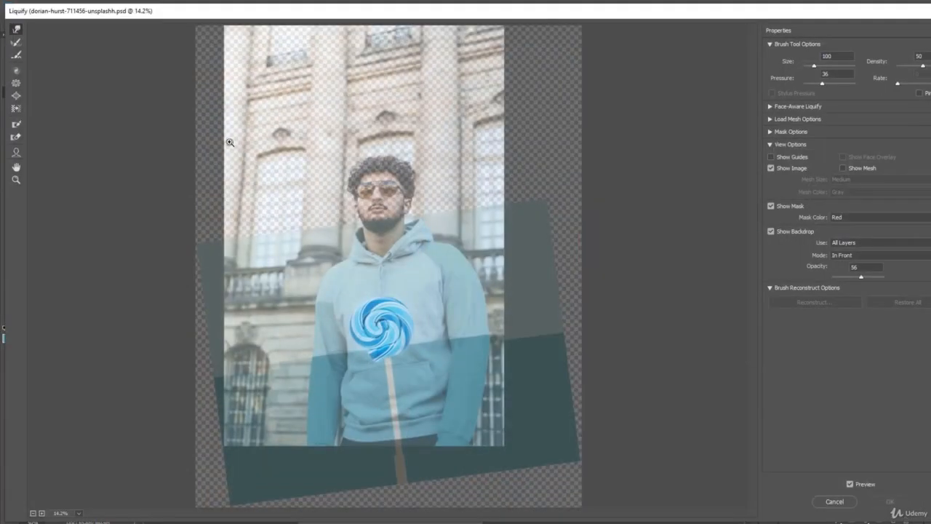
key(ctrl+plus)
key(ctrl+plus)
key(ctrl+plus)
key(ctrl+plus)
key(ctrl+plus)
key(ctrl+plus)
key(ctrl+plus)
key(ctrl+plus)
mouse_move(369, 280)
mouse_down()
mouse_move(415, 272)
mouse_move(430, 183)
mouse_move(464, 272)
mouse_move(459, 520)
mouse_up()
drag(278, 336, 688, 397)
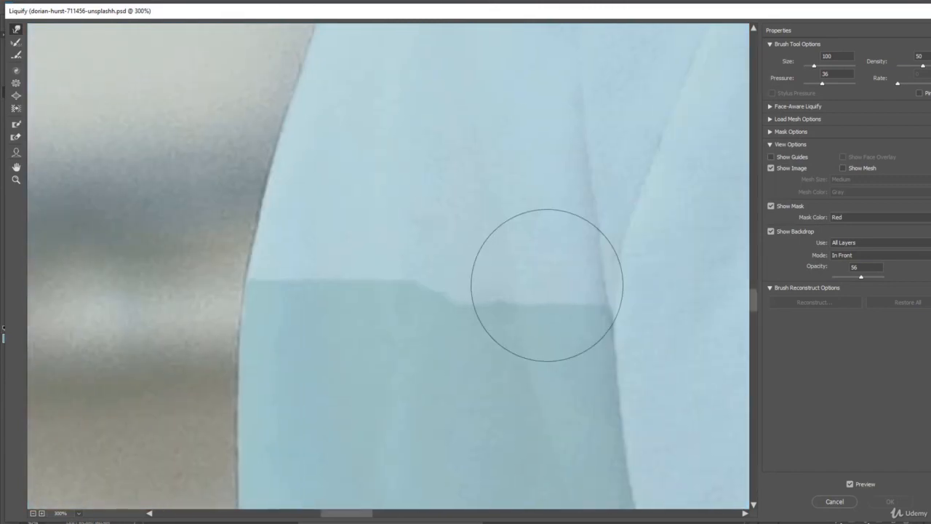
key(ctrl+minus)
key(ctrl+minus)
key(ctrl+minus)
key(ctrl+minus)
drag(570, 344, 587, 104)
key(ctrl+plus)
key(ctrl+plus)
key(ctrl+plus)
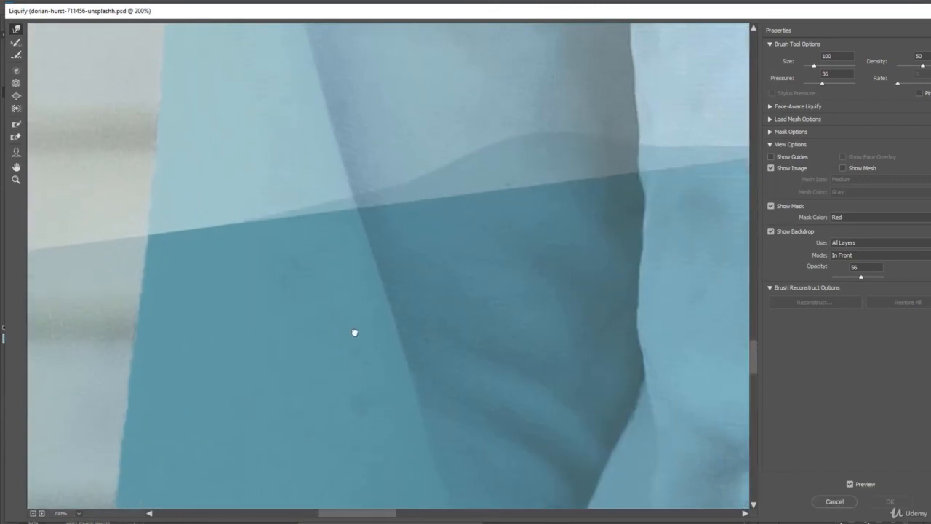
Freeze a narrow strip along the shaded side of the sleeve's diagonal fold, crossing the colour boundary, with a size 60 brush.
click(16, 125)
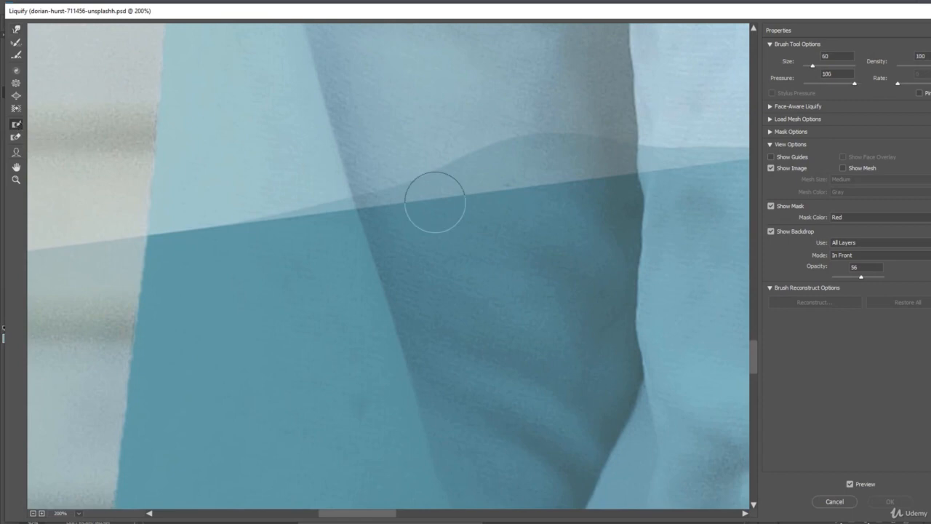
drag(408, 144, 430, 190)
drag(406, 238, 439, 327)
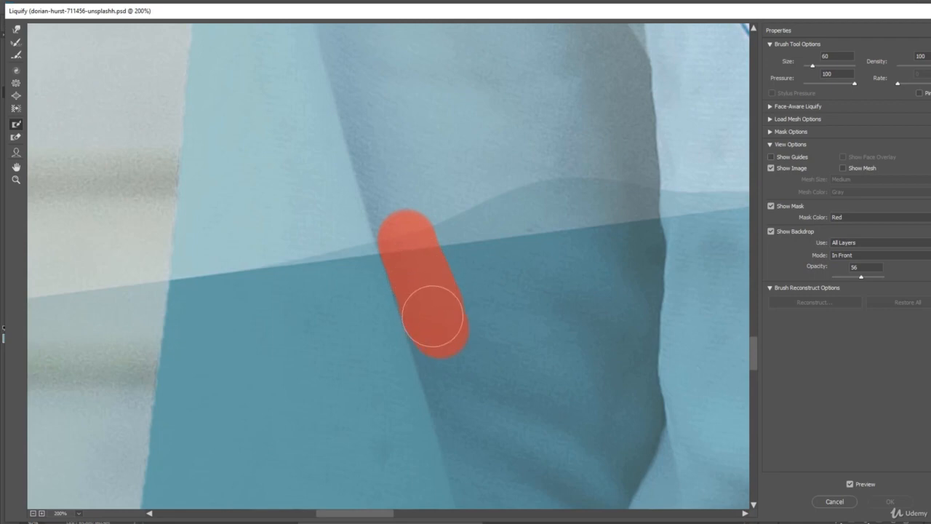
drag(405, 234, 376, 165)
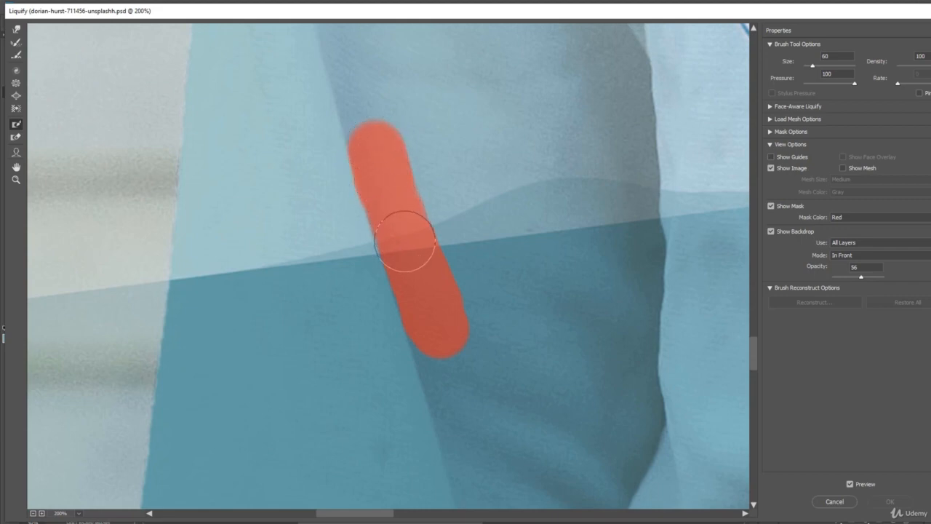
Push the colour boundary on the sleeve's outer side upward against the frozen strip with a 125 Forward Warp brush at pressure 36.
click(16, 29)
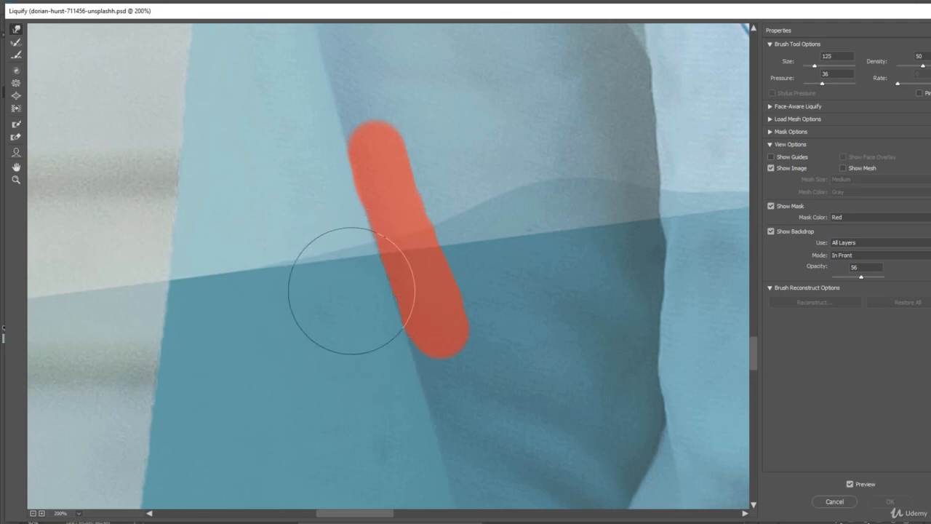
drag(333, 291, 372, 262)
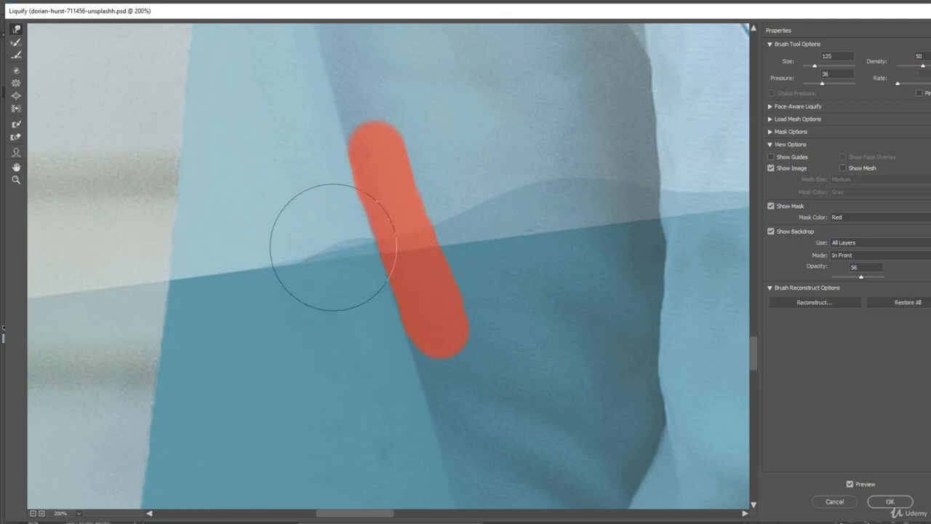
scroll(342, 242, down, 4)
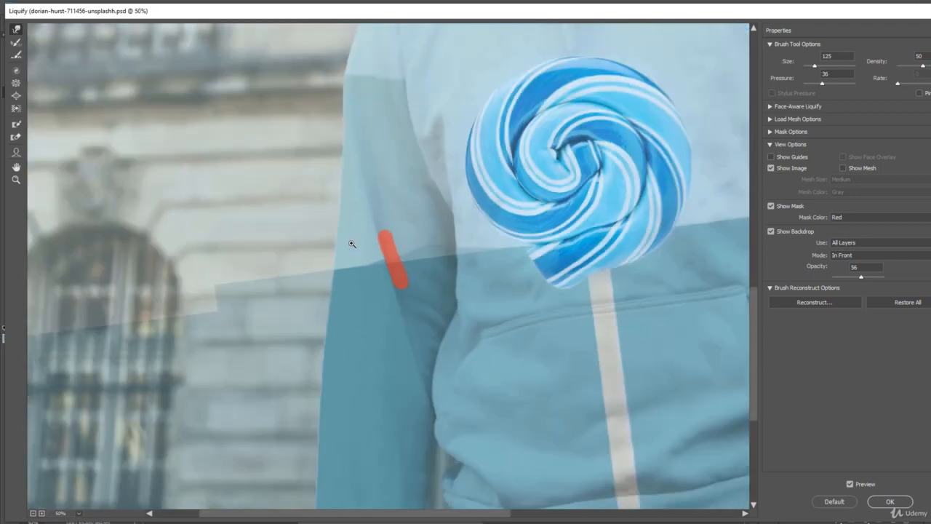
scroll(351, 244, up, 4)
scroll(351, 244, up, 2)
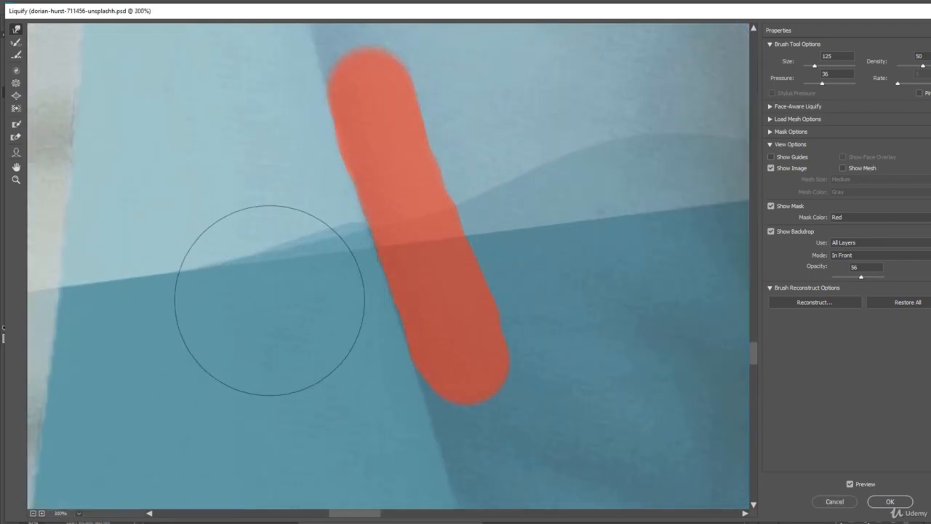
scroll(222, 314, down, 3)
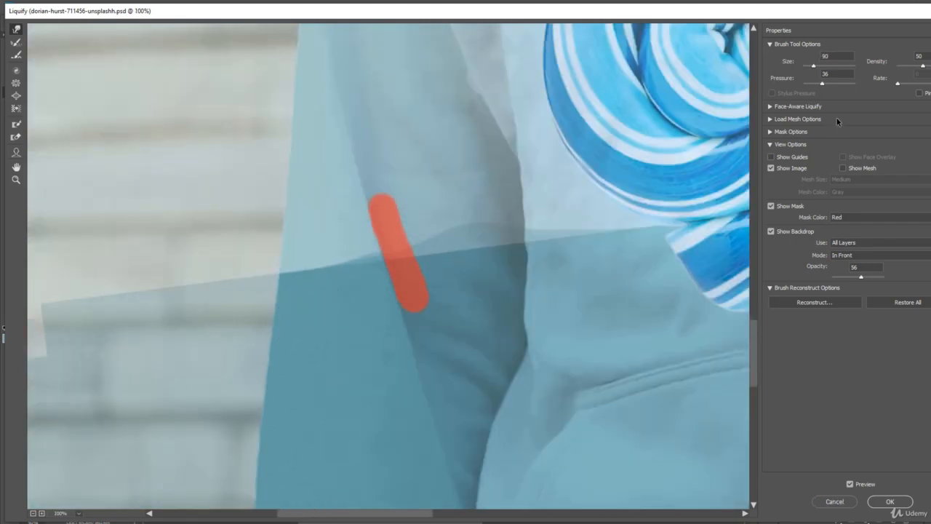
Set the Forward Warp brush to pressure 15 and size 125 and gently warp the colour boundary on both sides of the frozen strip.
click(790, 75)
text(15)
key(bracketright)
key(bracketright)
key(bracketright)
key(bracketleft)
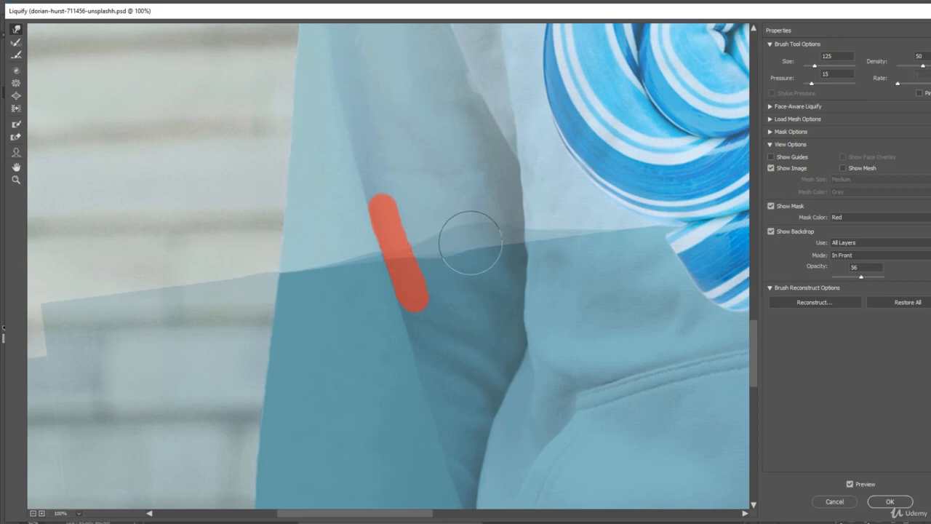
Thaw the frozen strip and warp the colour boundary slightly downward near the sleeve's inner edge with a pressure 15 Forward Warp brush.
click(14, 136)
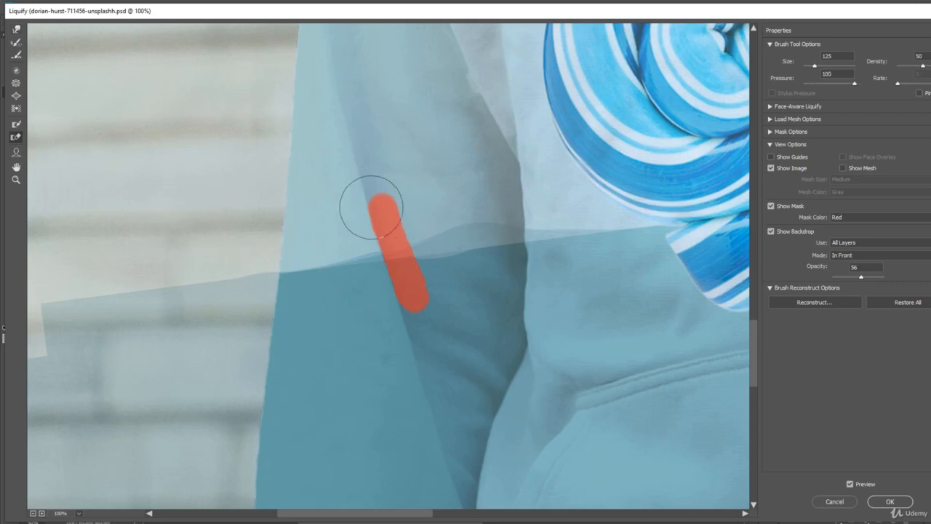
mouse_move(369, 204)
mouse_down()
mouse_move(461, 187)
mouse_move(474, 232)
mouse_move(447, 308)
mouse_up()
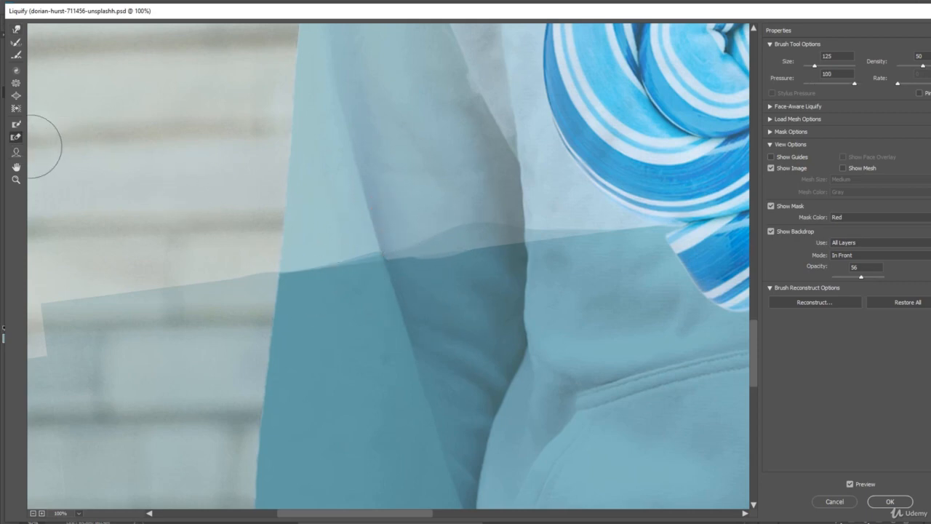
click(16, 29)
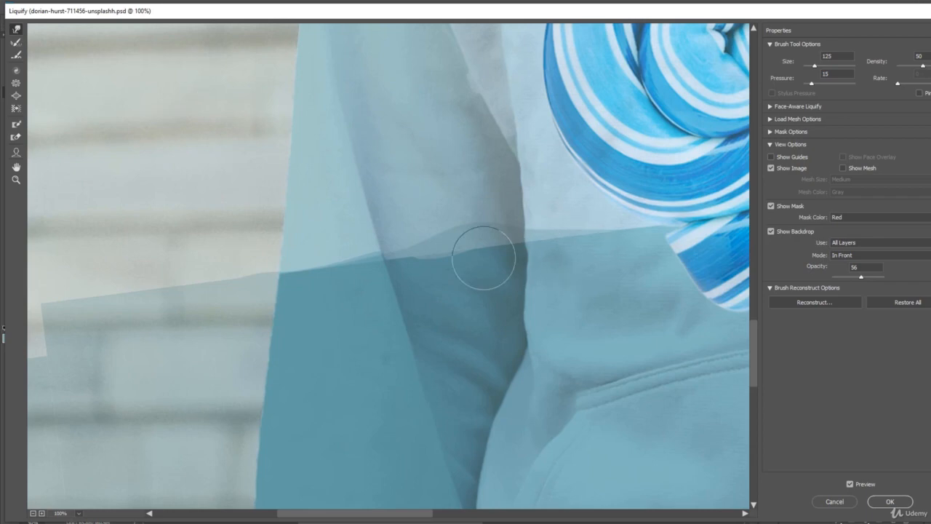
mouse_move(475, 255)
mouse_down()
mouse_move(499, 254)
mouse_move(490, 228)
mouse_move(540, 254)
mouse_up()
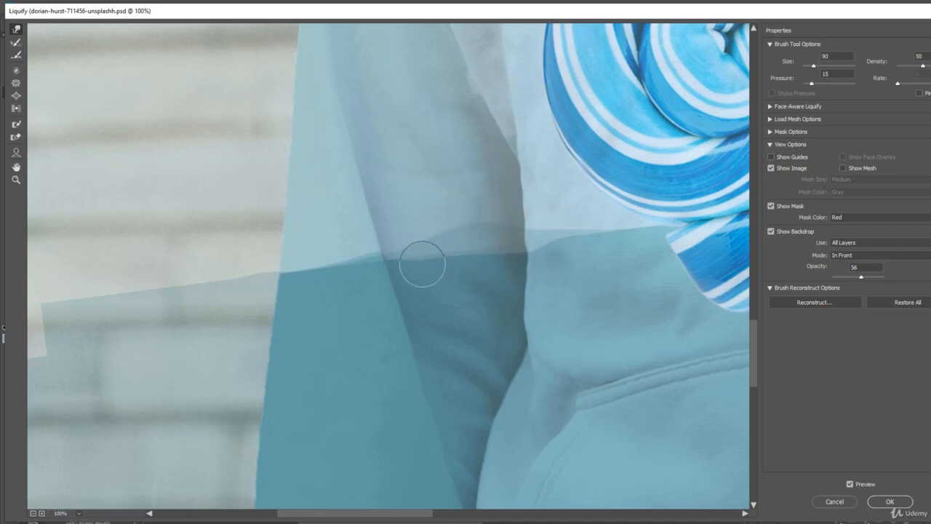
Refine the colour boundary where it crosses the sleeve's diagonal fold with a size 15 Forward Warp brush and apply the Liquify filter.
click(434, 270)
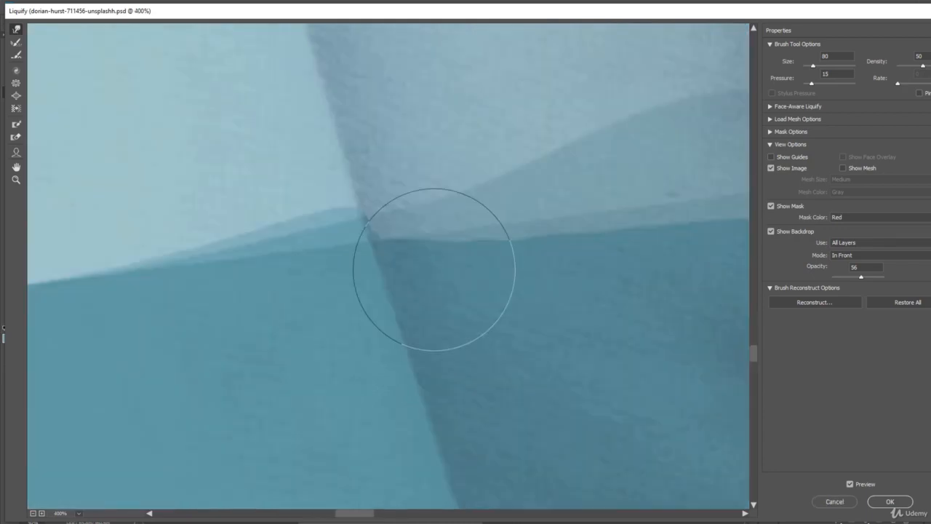
key(bracketleft)
key(bracketleft)
key(bracketleft)
key(bracketleft)
key(bracketleft)
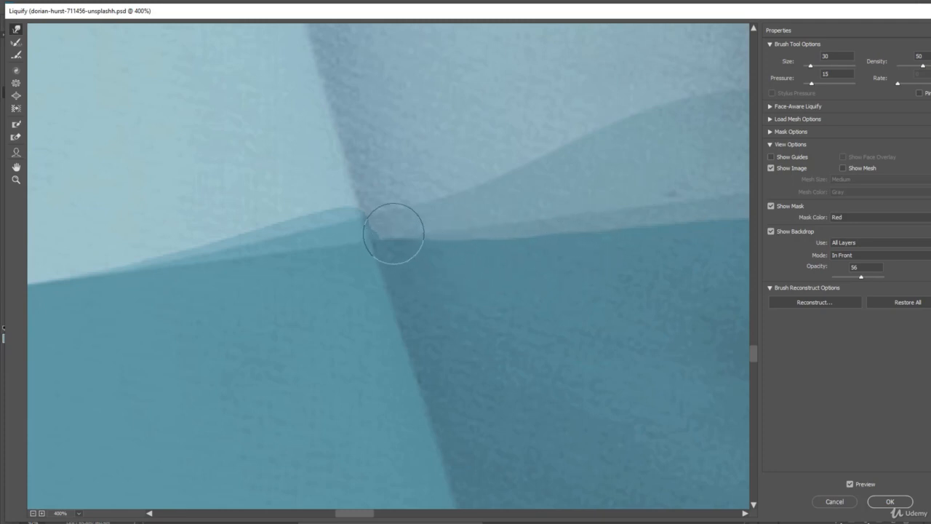
key([)
mouse_move(366, 222)
mouse_down()
mouse_move(371, 238)
mouse_move(385, 239)
mouse_move(370, 230)
mouse_move(375, 216)
mouse_move(352, 219)
mouse_move(370, 203)
mouse_move(349, 208)
mouse_move(379, 235)
mouse_up()
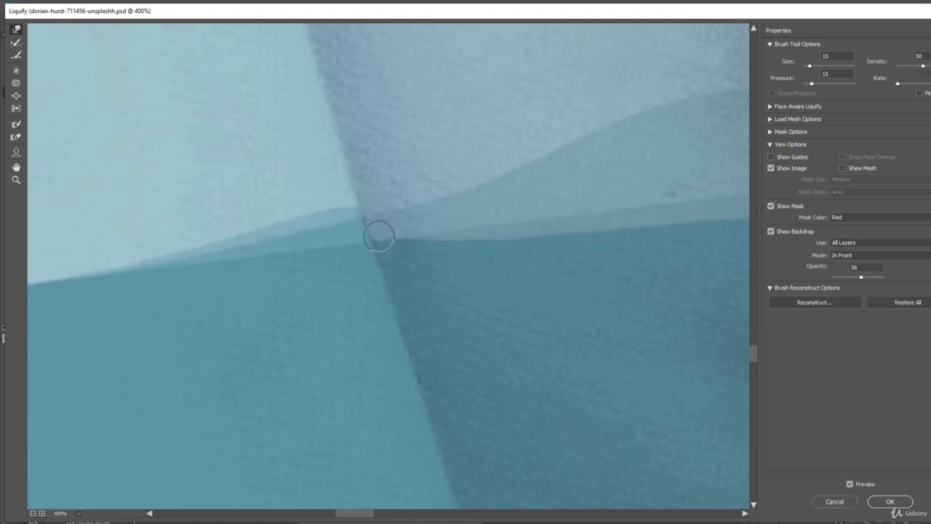
key(bracketleft)
scroll(404, 233, down, 5)
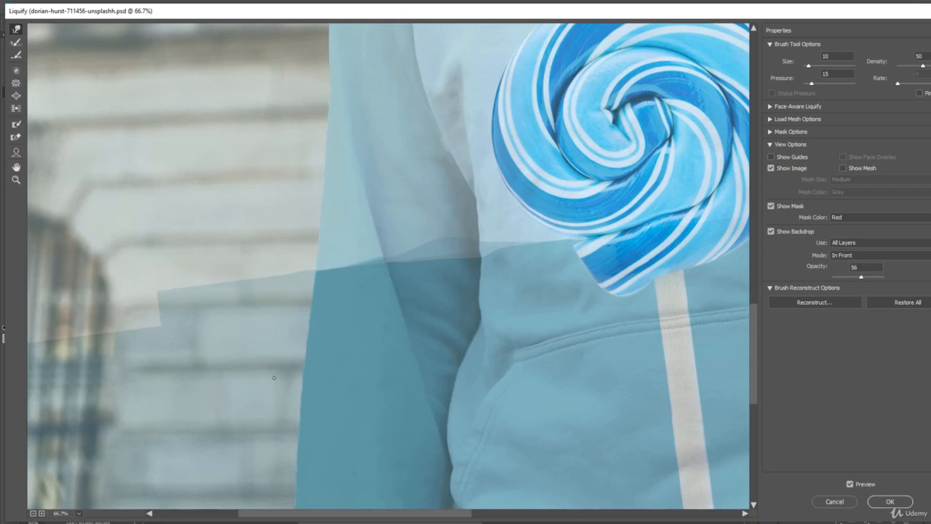
click(892, 502)
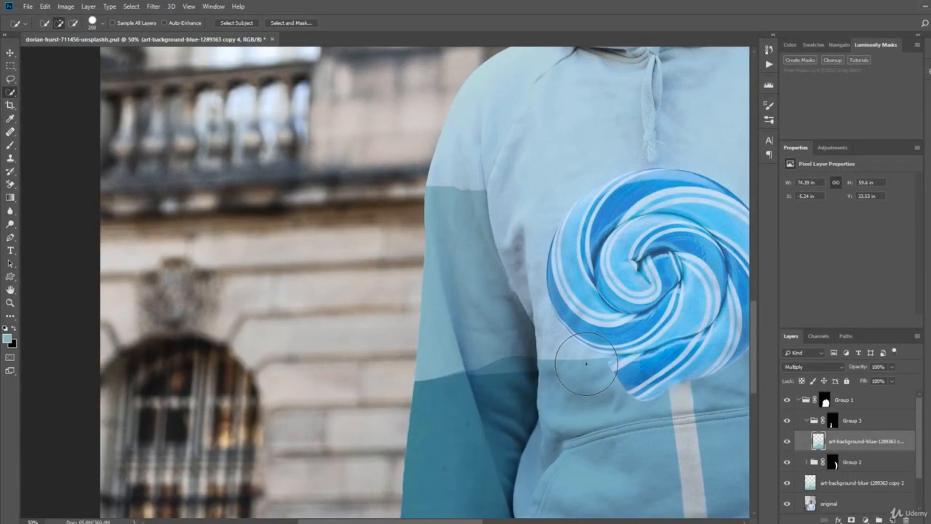
Set the blend mode of the artwork layers in Group 3 and Group 2 and of the torso artwork layer to Normal.
click(822, 368)
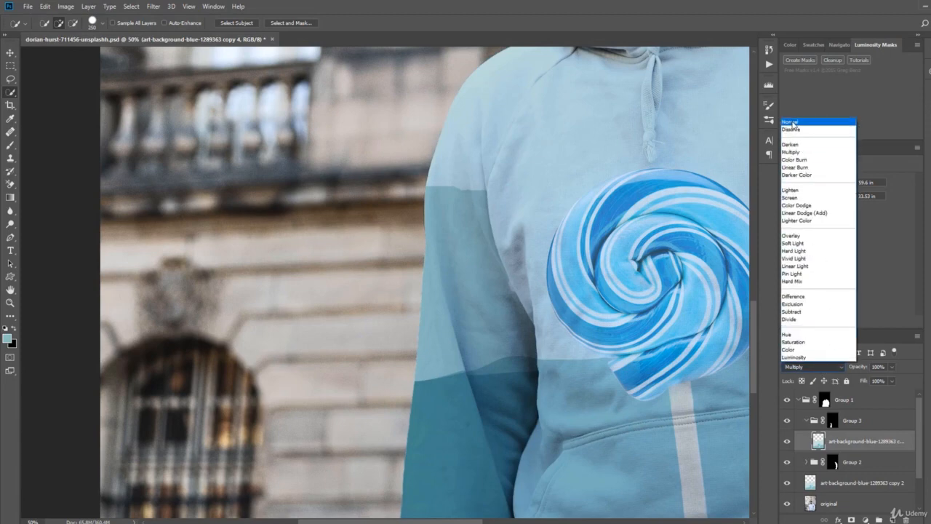
click(793, 122)
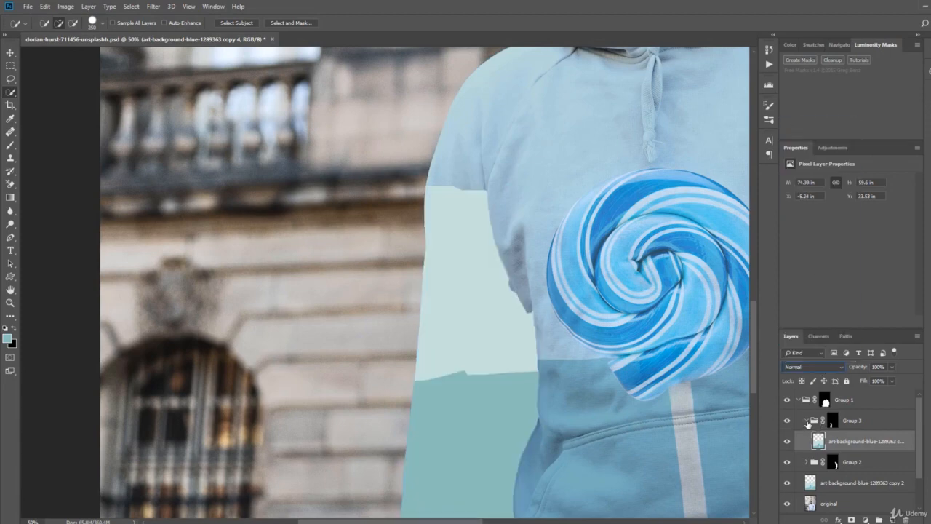
click(807, 421)
click(807, 441)
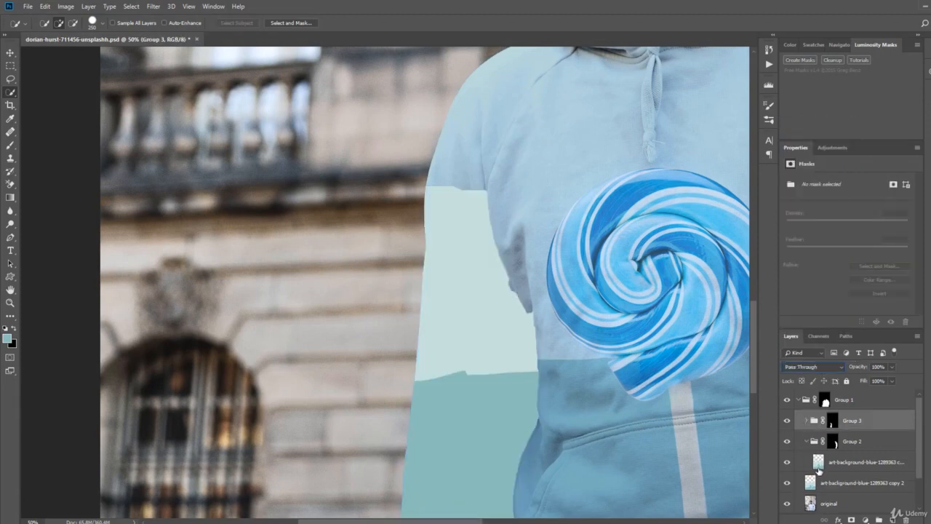
click(819, 466)
click(814, 368)
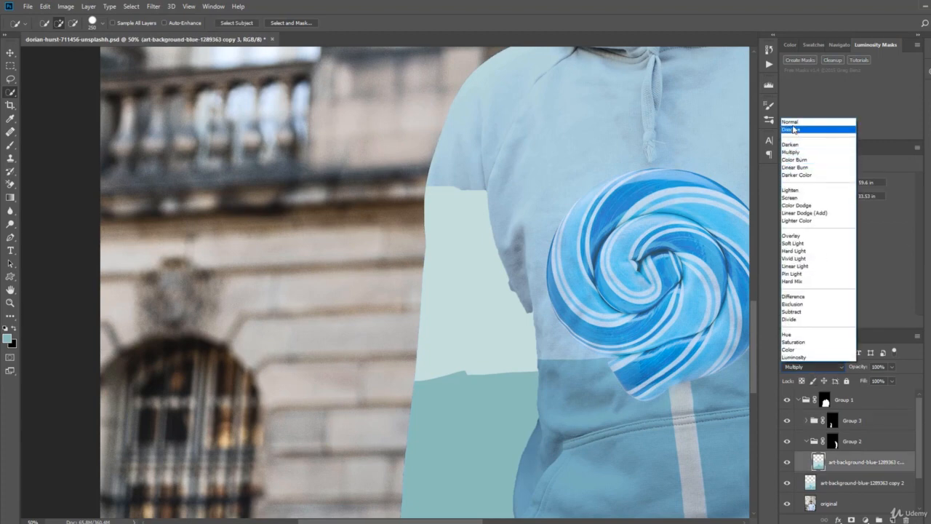
click(791, 122)
click(805, 441)
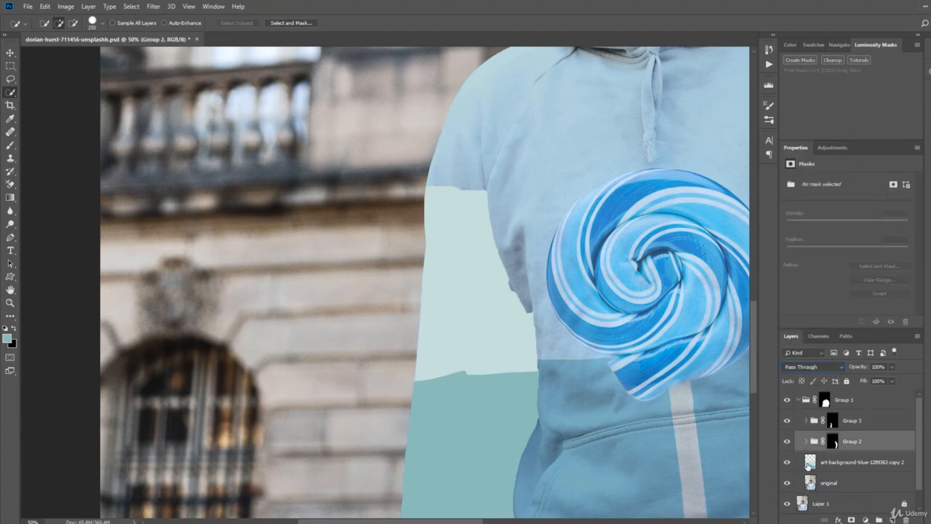
click(810, 466)
click(801, 369)
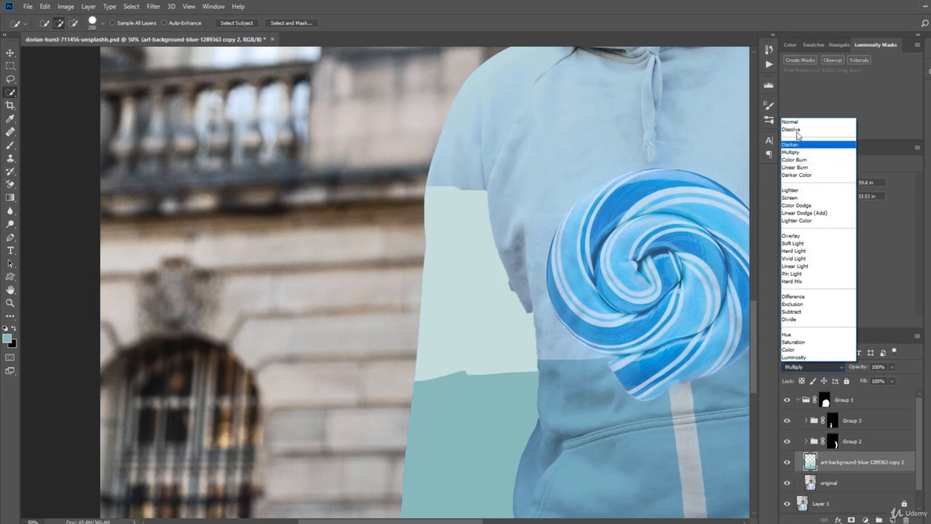
click(790, 121)
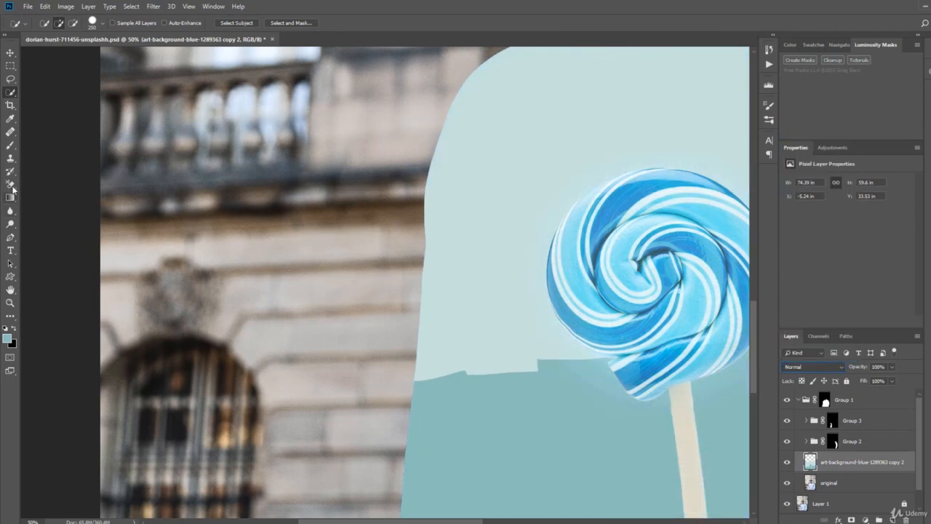
Choose the Brush tool at size 60 and set the torso artwork layer's blend mode to Multiply.
click(11, 145)
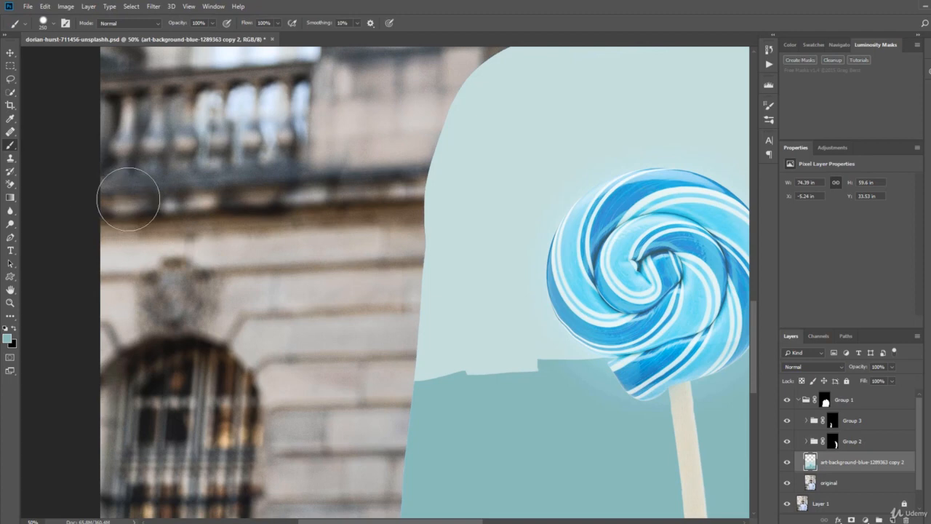
key(bracketleft)
key(bracketleft)
key(bracketleft)
key(bracketleft)
key(bracketleft)
key(bracketleft)
key(bracketleft)
drag(537, 369, 353, 135)
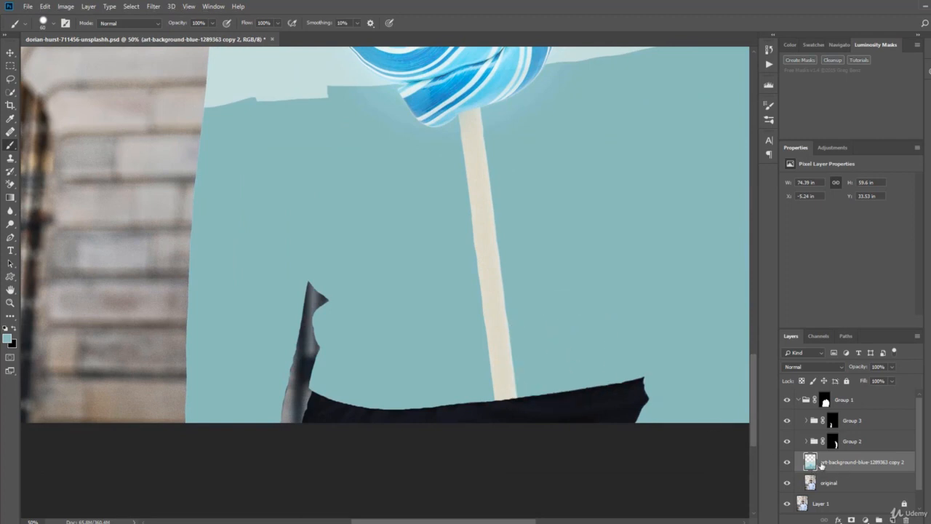
click(821, 367)
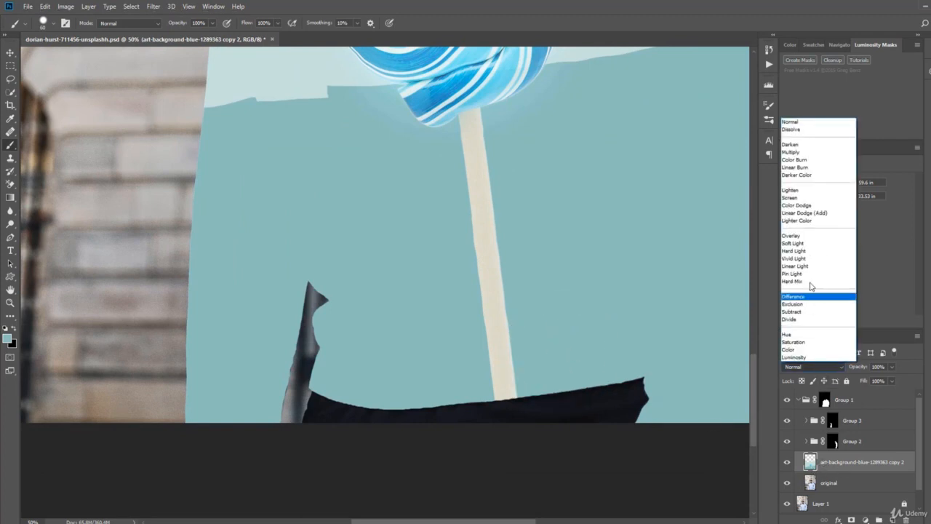
click(800, 152)
Paint over the lollipop stick on the hoodie's hem band below the seam with the teal foreground colour.
scroll(686, 180, up, 5)
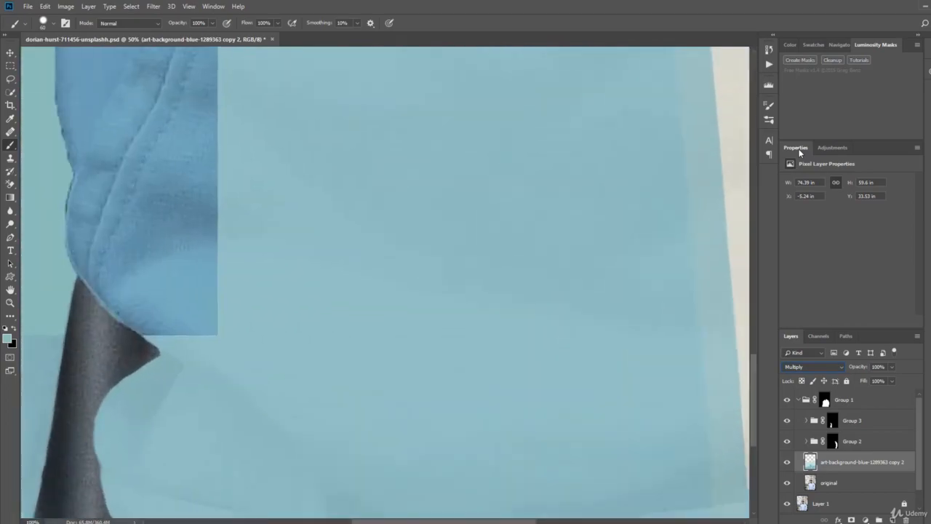
mouse_move(685, 180)
mouse_down()
mouse_move(517, 254)
mouse_move(509, 233)
mouse_move(277, 258)
mouse_up()
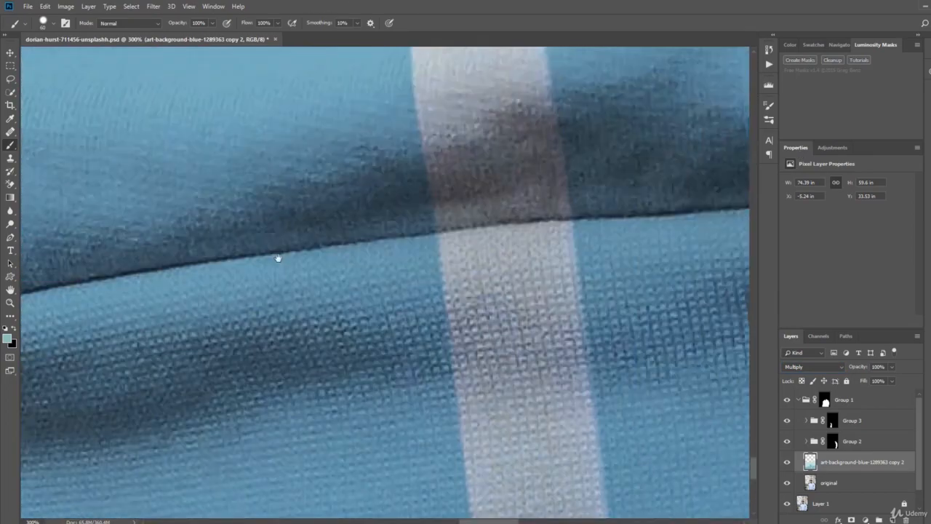
mouse_move(417, 331)
mouse_down()
mouse_move(457, 349)
mouse_move(532, 341)
mouse_move(393, 333)
mouse_move(476, 316)
mouse_move(408, 317)
mouse_move(432, 318)
mouse_up()
mouse_move(482, 291)
mouse_down()
mouse_move(558, 299)
mouse_move(506, 301)
mouse_up()
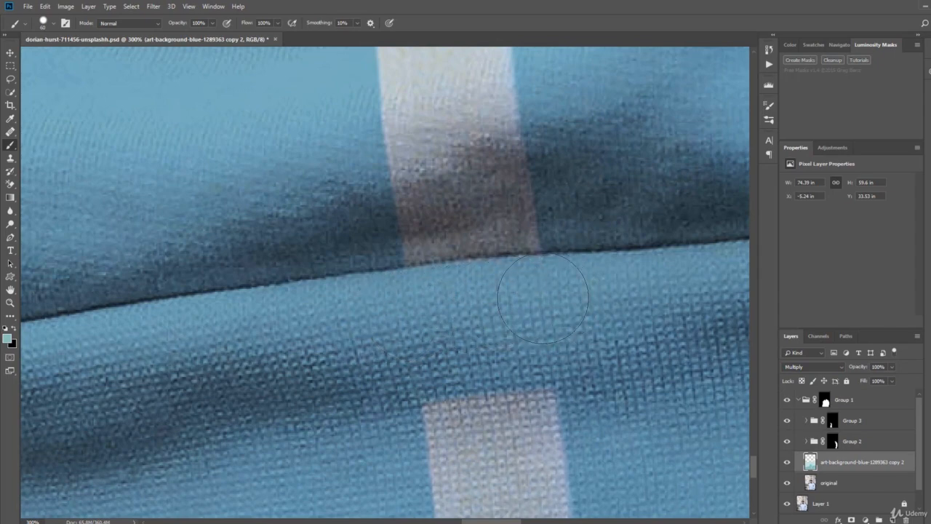
drag(495, 347, 492, 191)
mouse_move(466, 248)
mouse_down()
mouse_move(473, 356)
mouse_move(600, 473)
mouse_move(574, 480)
mouse_up()
key(ctrl+minus)
key(ctrl+minus)
key(ctrl+minus)
key(ctrl+minus)
key(ctrl+minus)
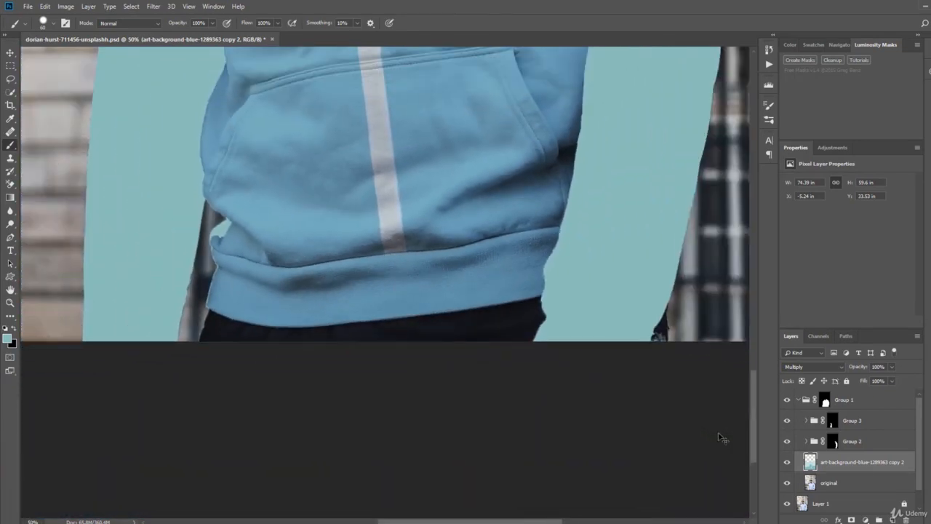
key(ctrl+minus)
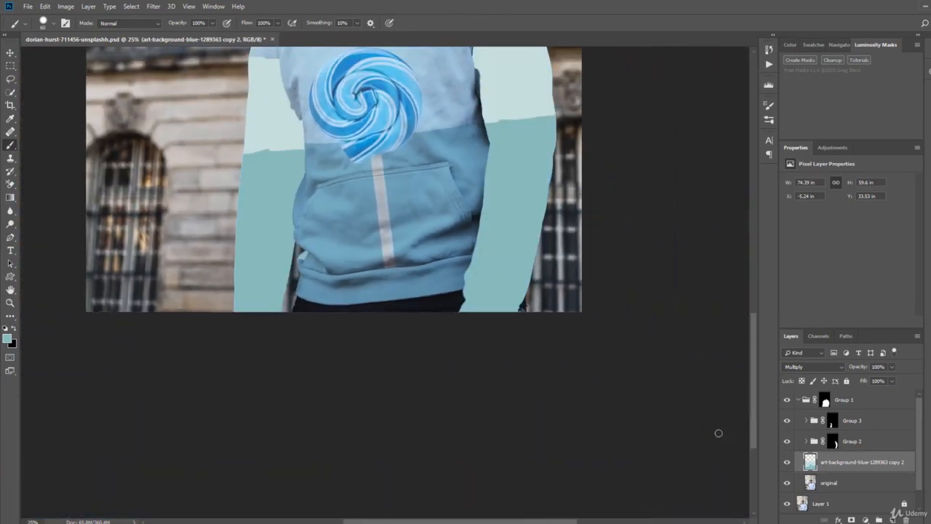
Set the torso artwork layer's blend mode back to Normal with the whole photo in view.
click(828, 367)
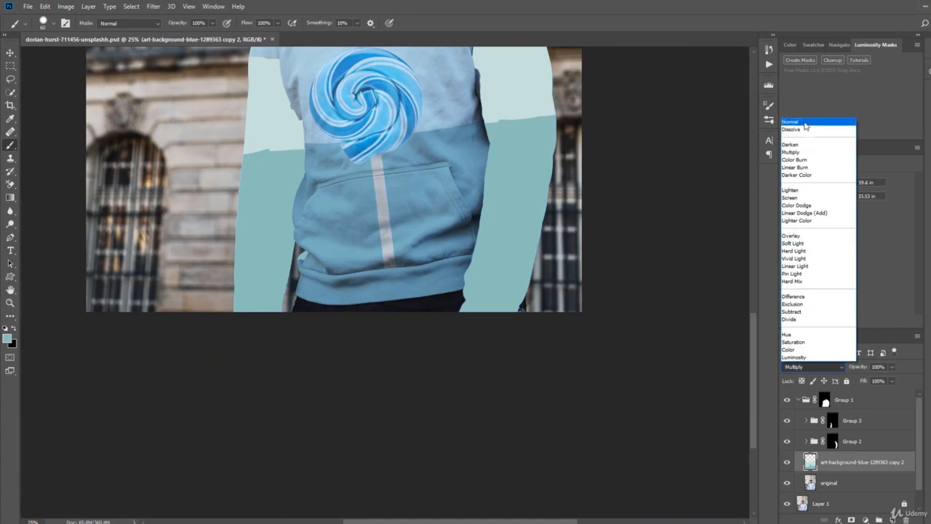
click(804, 121)
key(ctrl+minus)
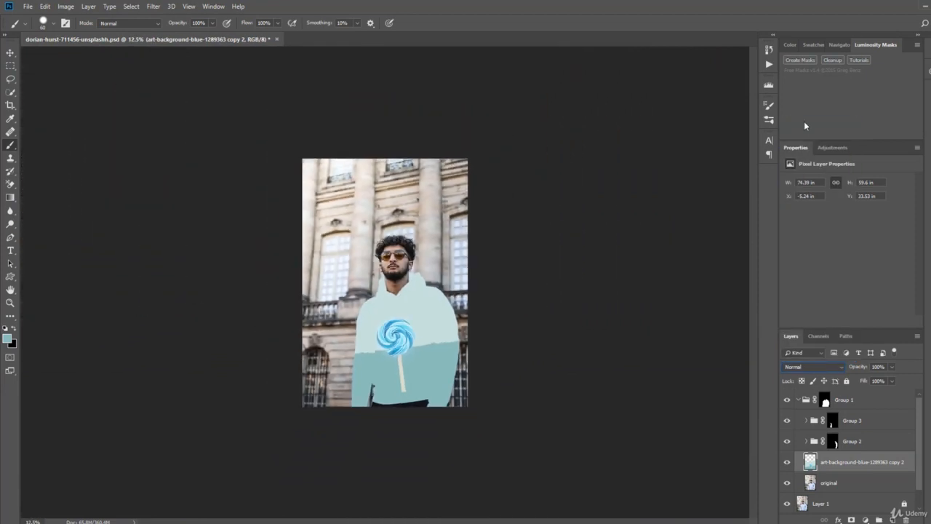
Group Group 3, Group 2 and the torso artwork layer together and label the new group red.
click(864, 424)
shift+click(864, 441)
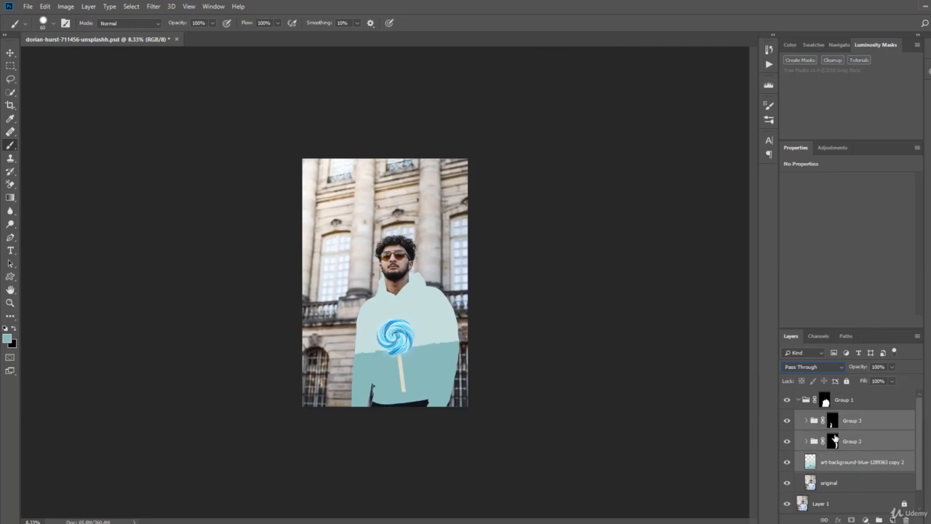
key(ctrl+g)
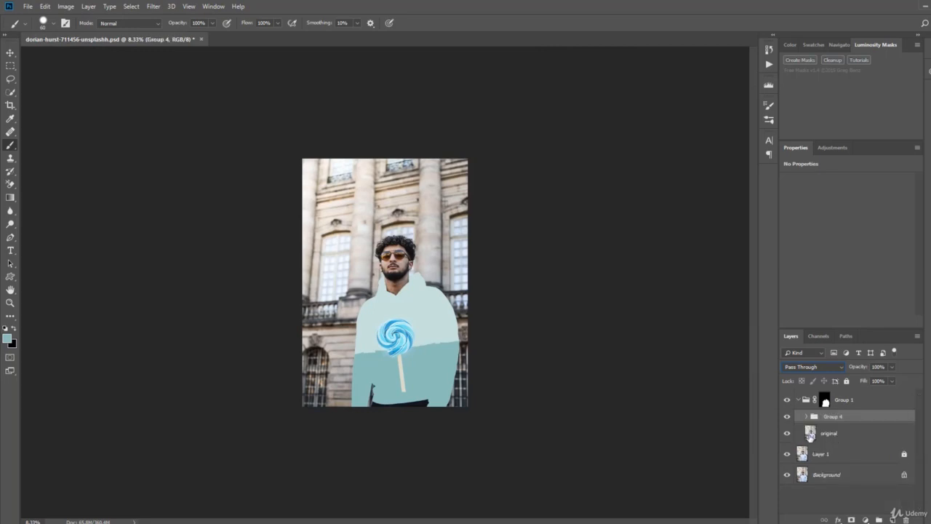
right_click(844, 415)
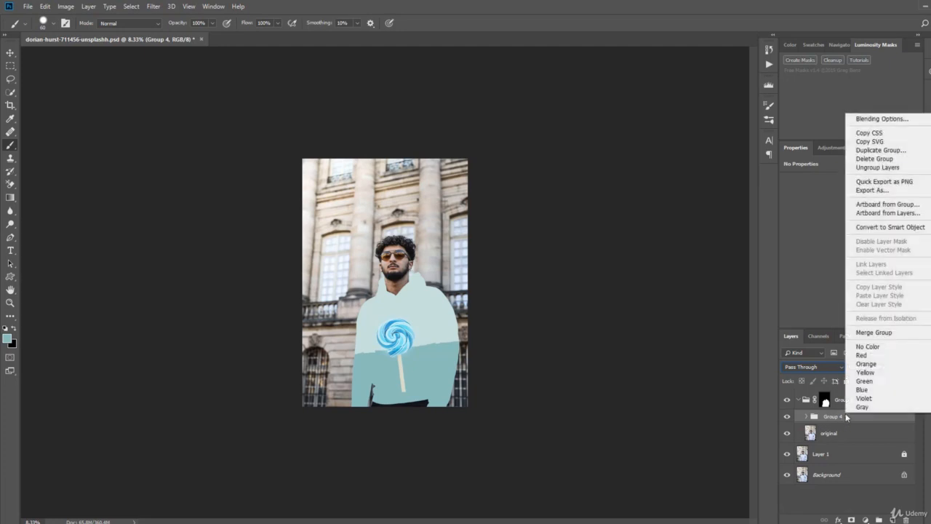
click(863, 355)
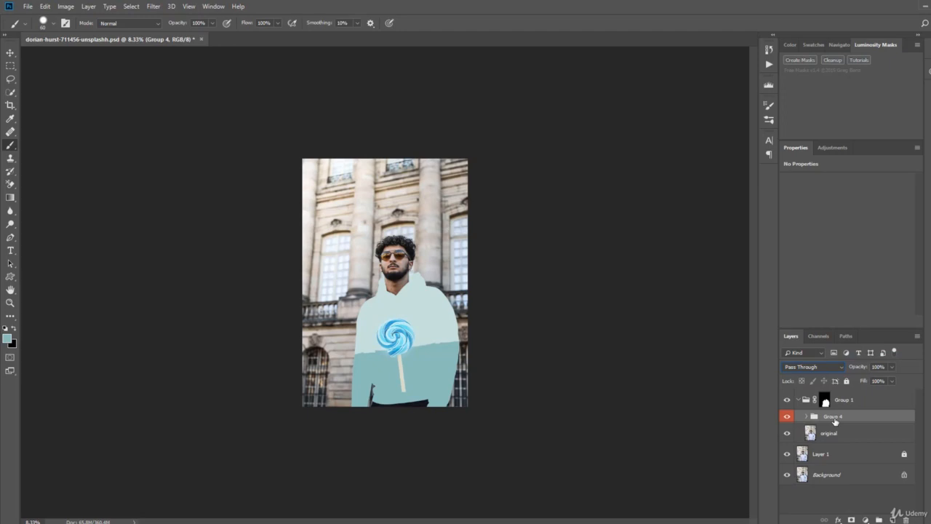
Duplicate Group 4, label the copy yellow and merge it into a single layer.
key(ctrl+j)
right_click(821, 419)
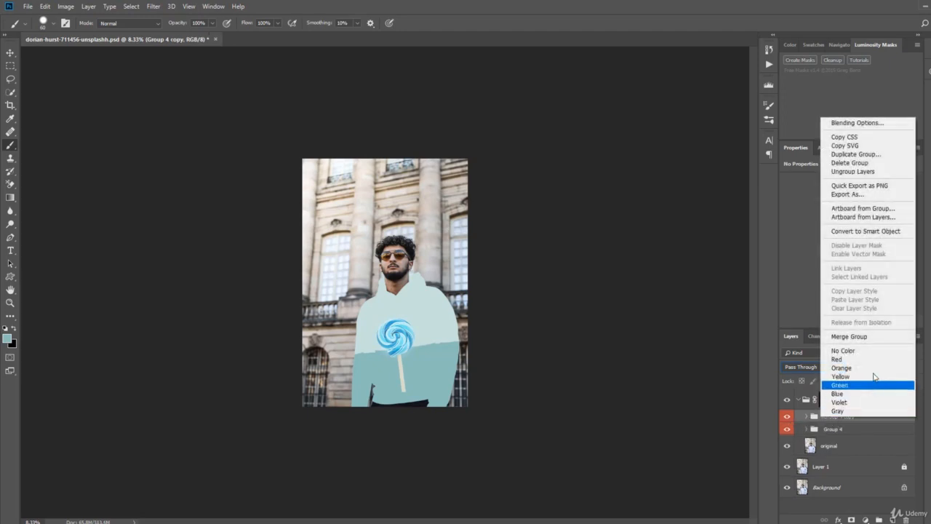
click(857, 378)
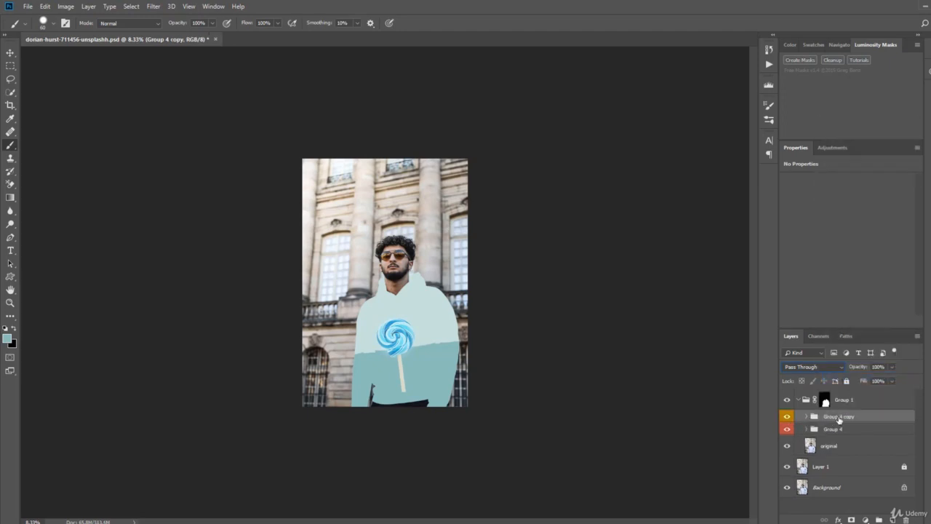
right_click(838, 421)
click(868, 337)
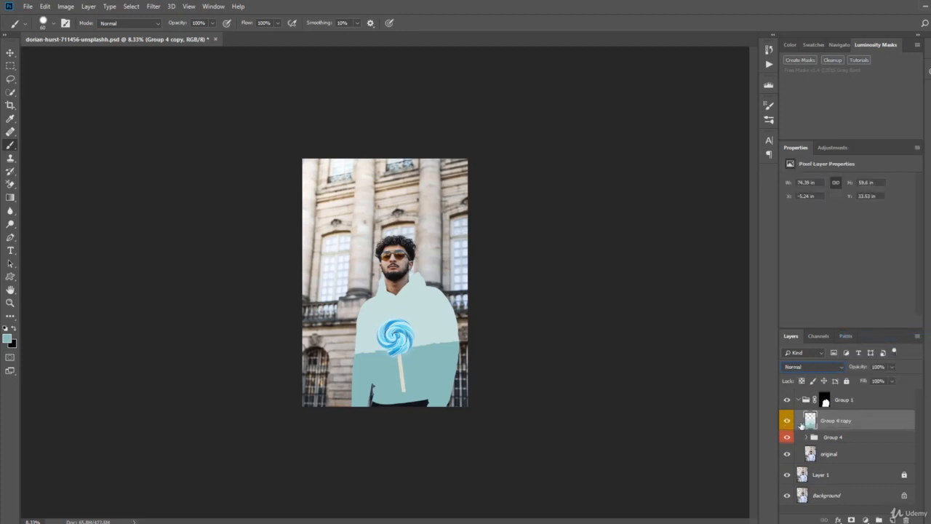
Hide the red-labelled Group 4 and set the merged Group 4 copy layer's blend mode to Soft Light.
click(787, 420)
click(786, 420)
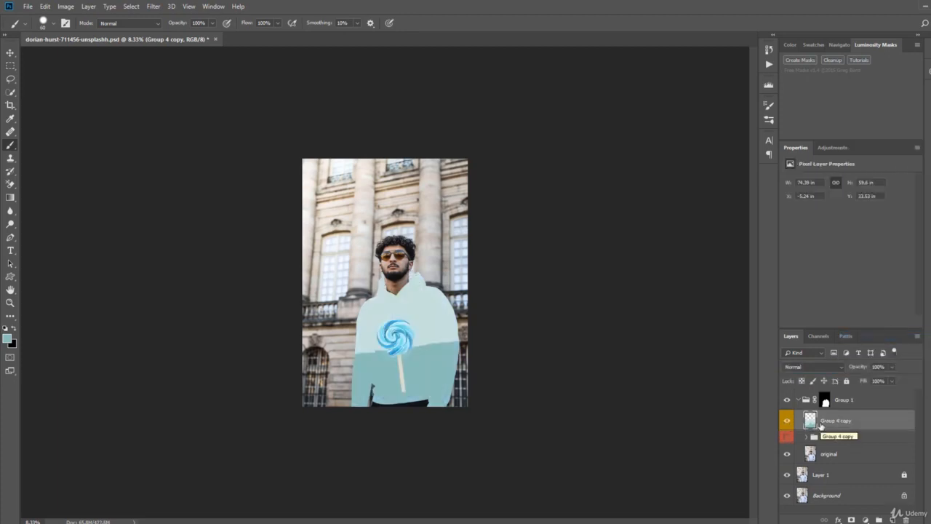
click(821, 371)
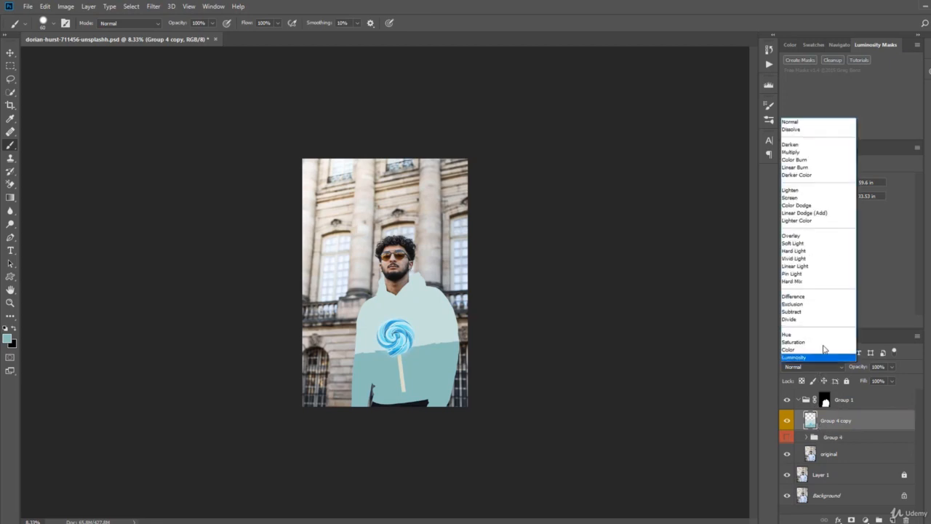
click(804, 248)
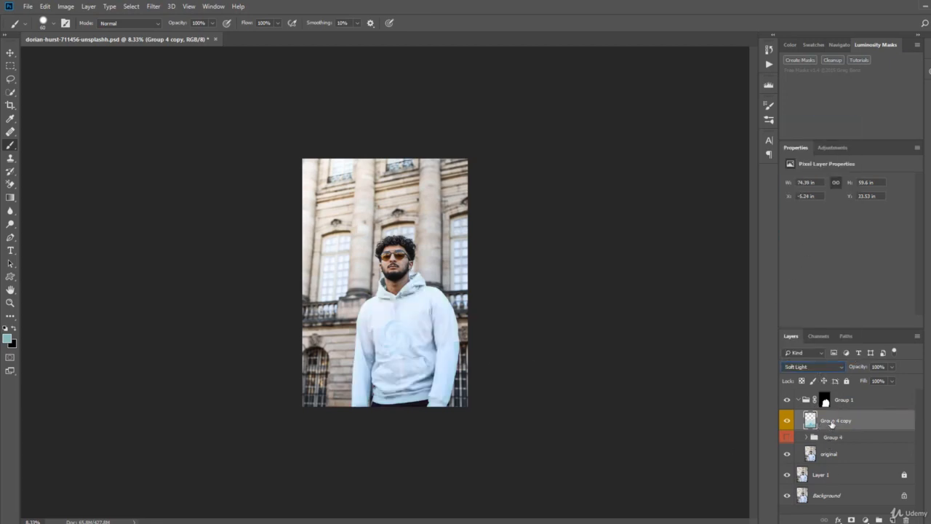
Duplicate the Group 4 copy layer and set the duplicate's blend mode to Multiply.
key(ctrl+j)
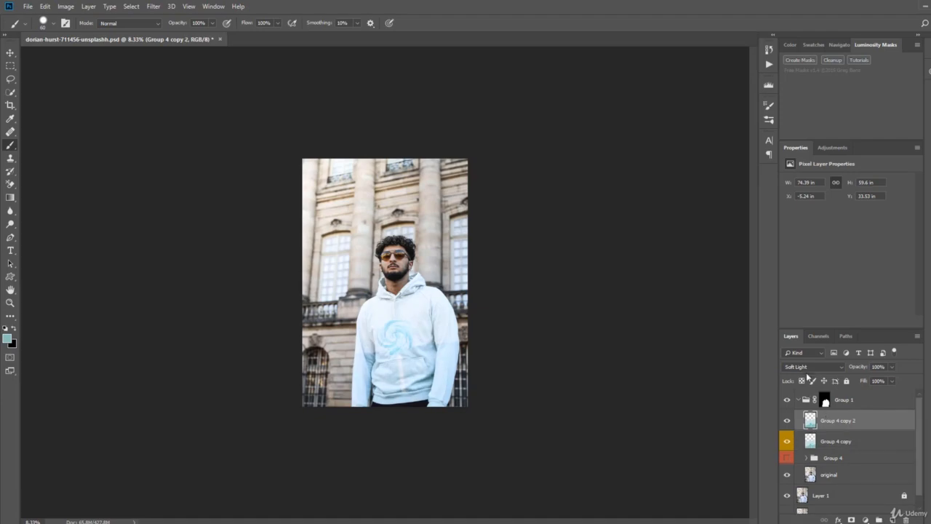
click(809, 368)
click(795, 151)
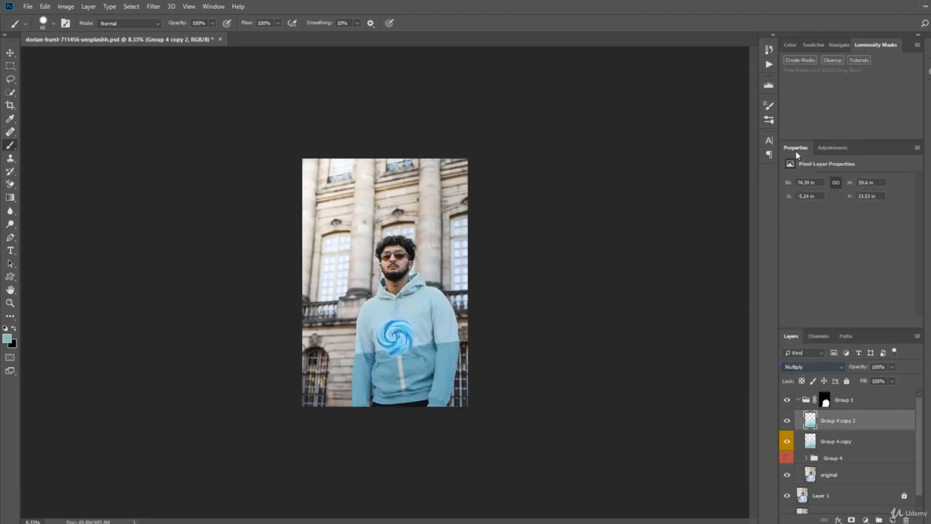
Lower the Multiply artwork layer's opacity to 75% while checking the lollipop and pocket area up close.
key(ctrl+plus)
key(ctrl+plus)
key(ctrl+plus)
key(ctrl+plus)
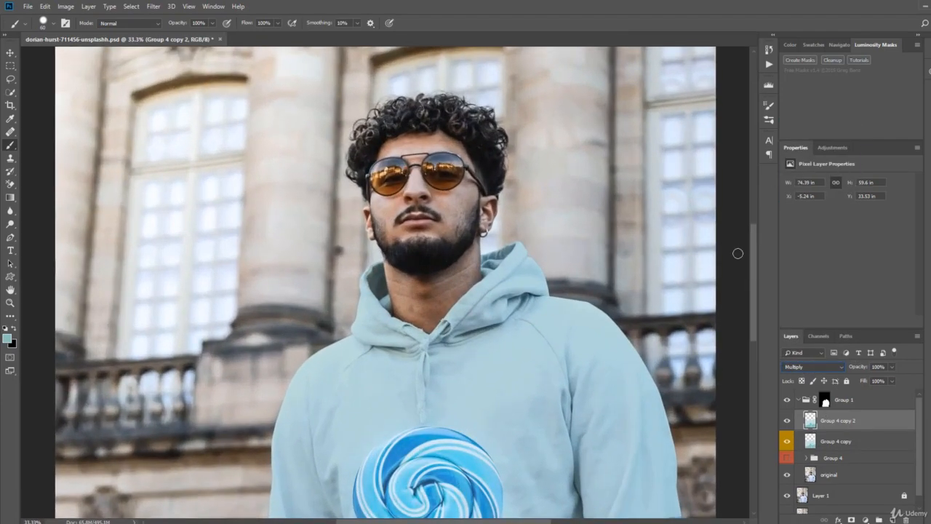
mouse_move(430, 288)
mouse_down()
mouse_move(375, 161)
mouse_move(371, 112)
mouse_up()
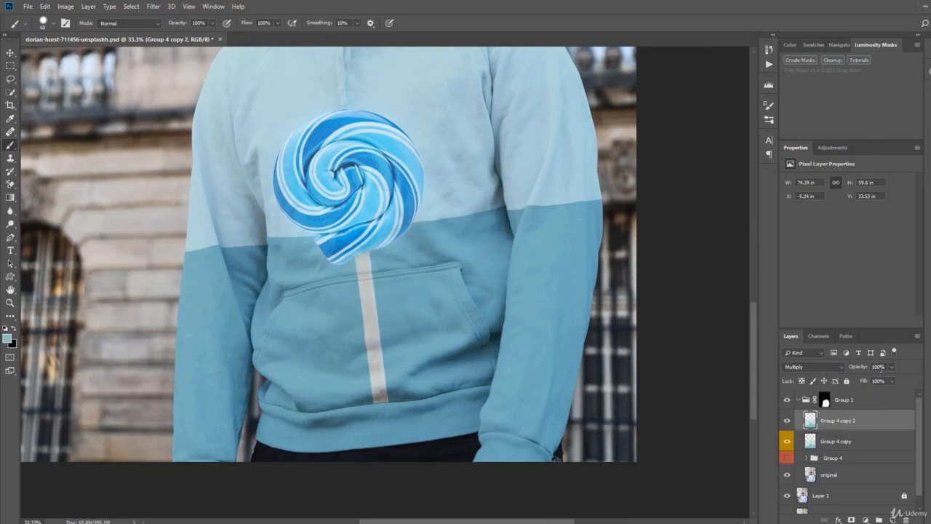
click(892, 366)
drag(893, 380, 884, 382)
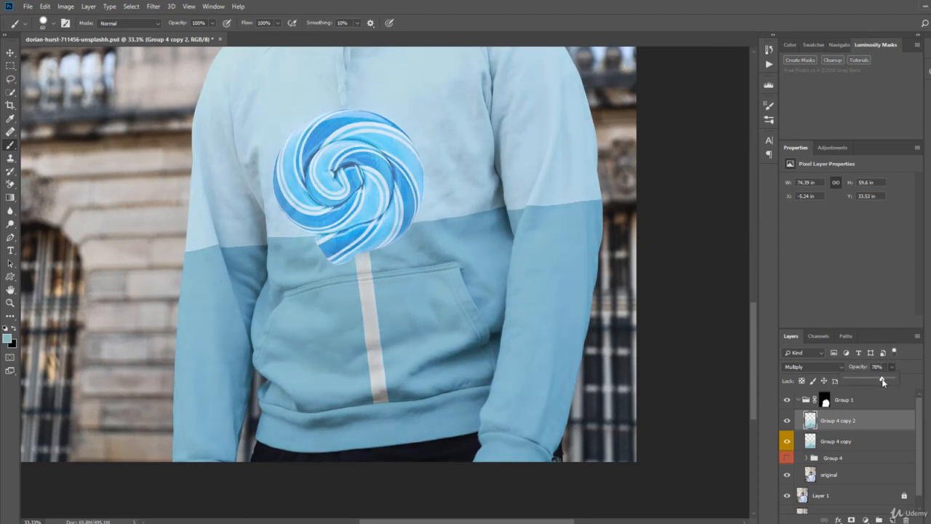
text(75)
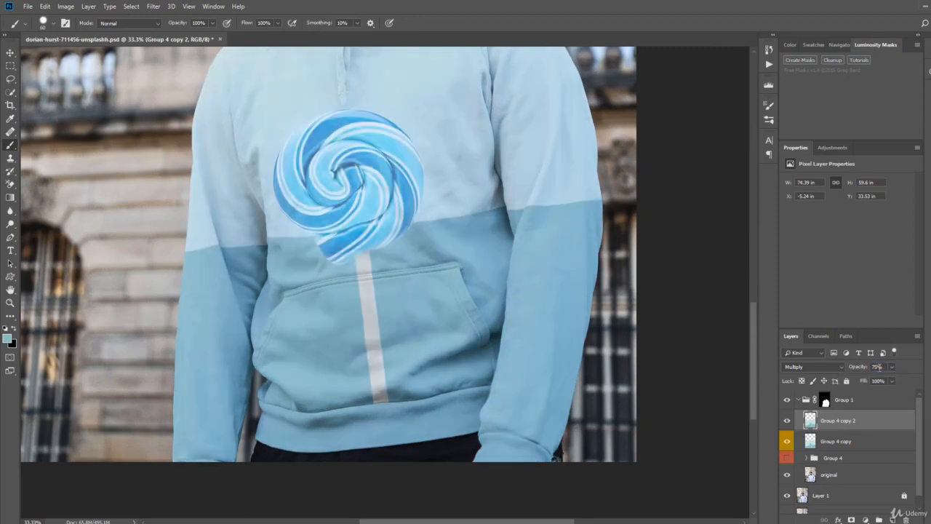
Compare the whole photo with and without the hoodie artwork by repeatedly hiding and showing Group 1.
key(ctrl+minus)
key(ctrl+minus)
key(ctrl+minus)
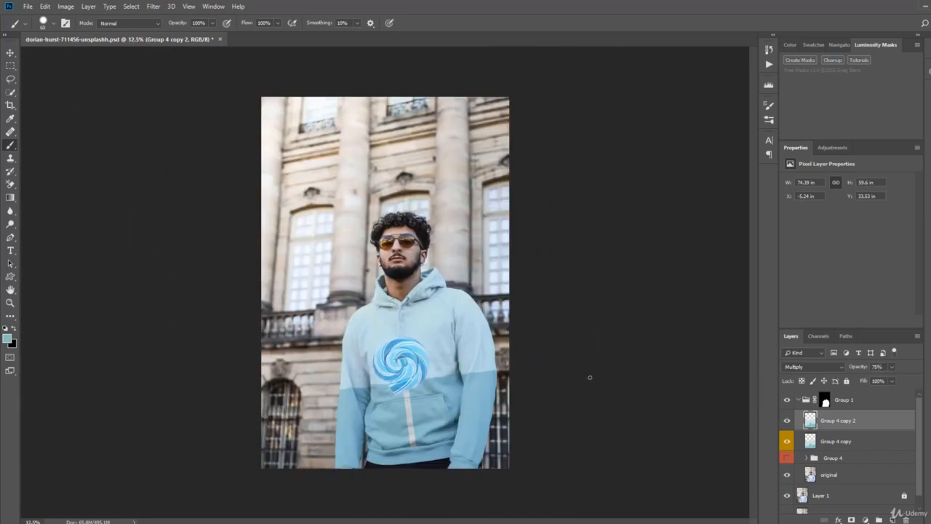
click(787, 399)
click(786, 399)
click(787, 399)
click(787, 399)
click(786, 399)
click(787, 399)
click(786, 400)
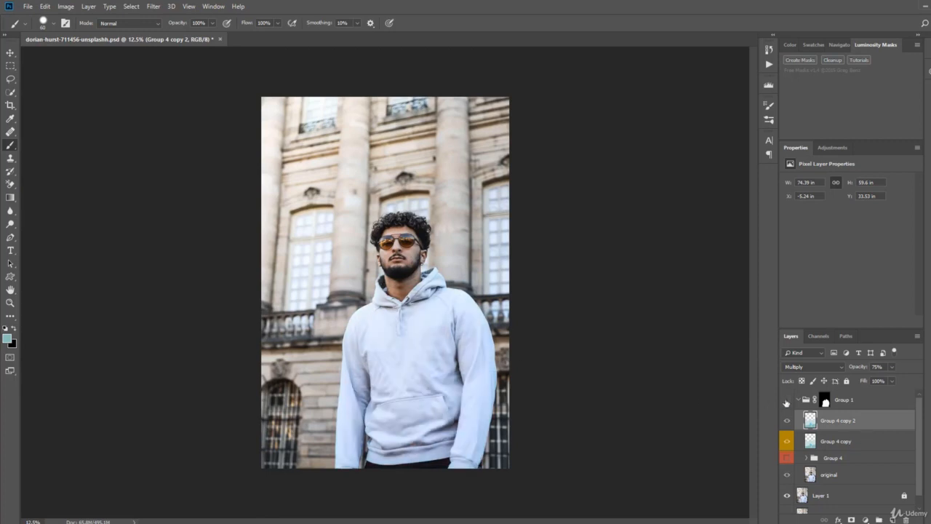
click(787, 400)
click(786, 400)
click(787, 399)
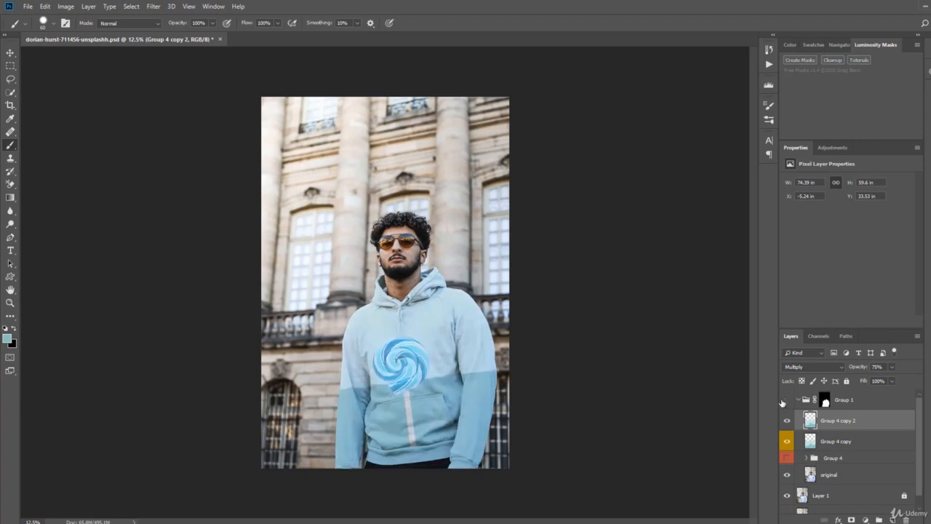
click(787, 400)
click(783, 401)
click(783, 402)
click(783, 401)
click(783, 401)
click(785, 402)
Collapse and hide Group 1, select Layer 1 and generate luminosity masks from the plain hoodie photo.
click(799, 401)
click(788, 401)
click(805, 422)
click(800, 60)
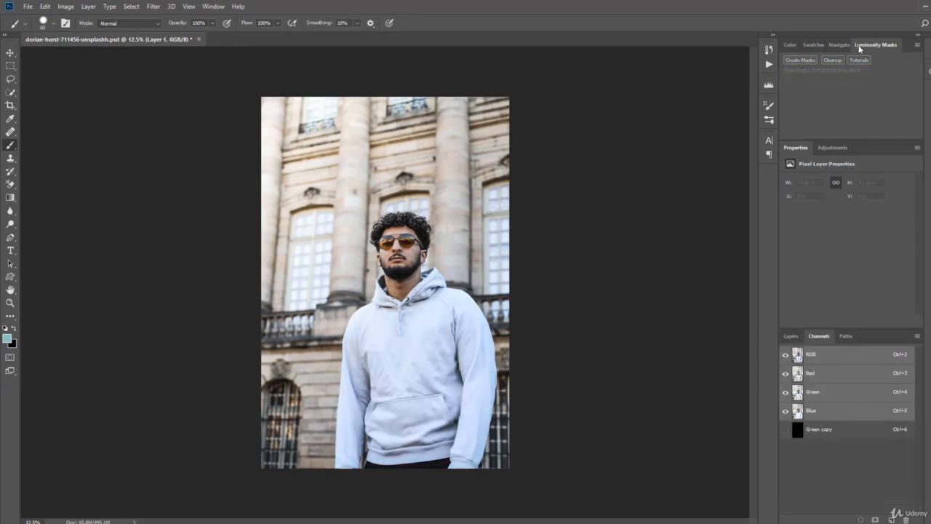
click(795, 62)
click(564, 307)
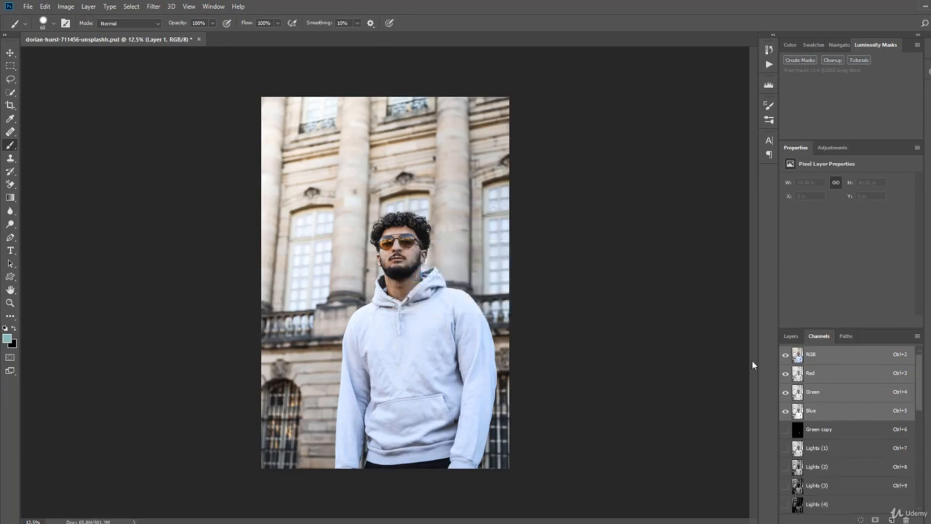
Compare the Darks (1), (2) and (3) channels, load Darks (2) as a selection and return to the full-colour image.
scroll(842, 473, down, 5)
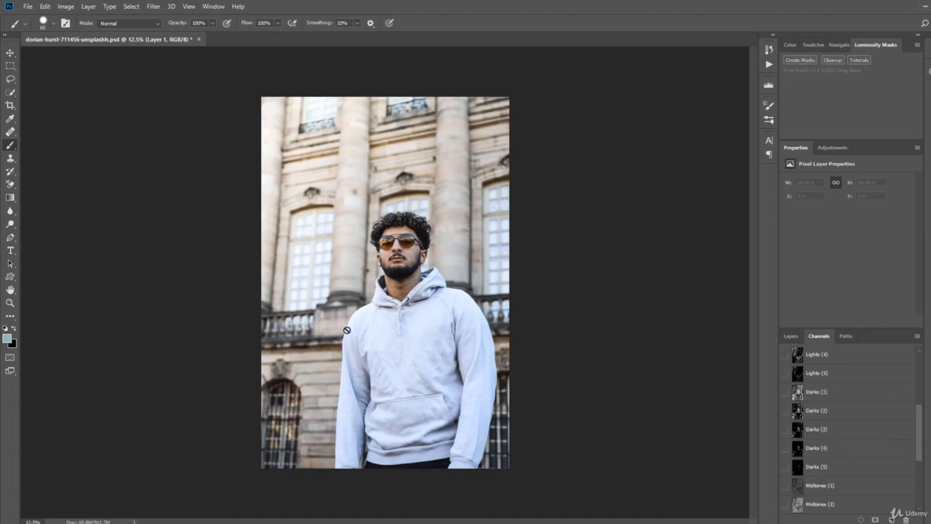
click(829, 430)
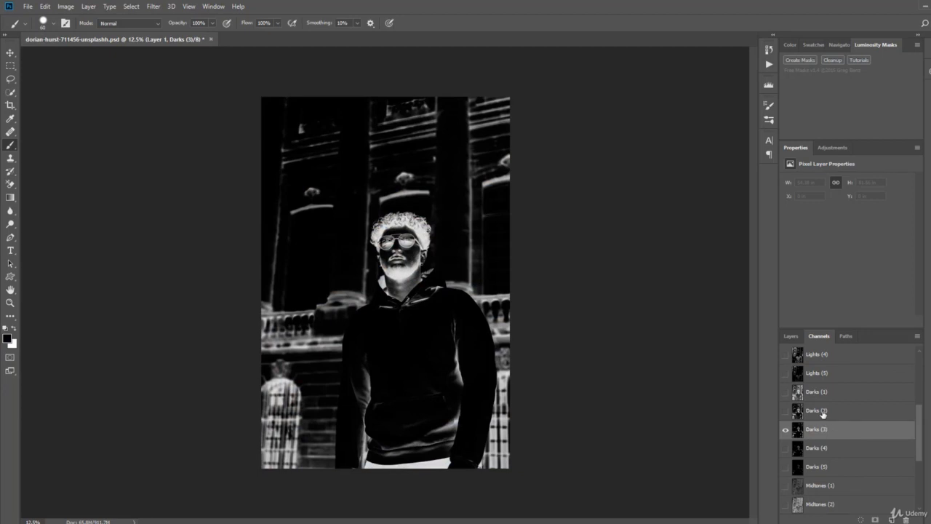
click(822, 412)
click(821, 393)
click(826, 411)
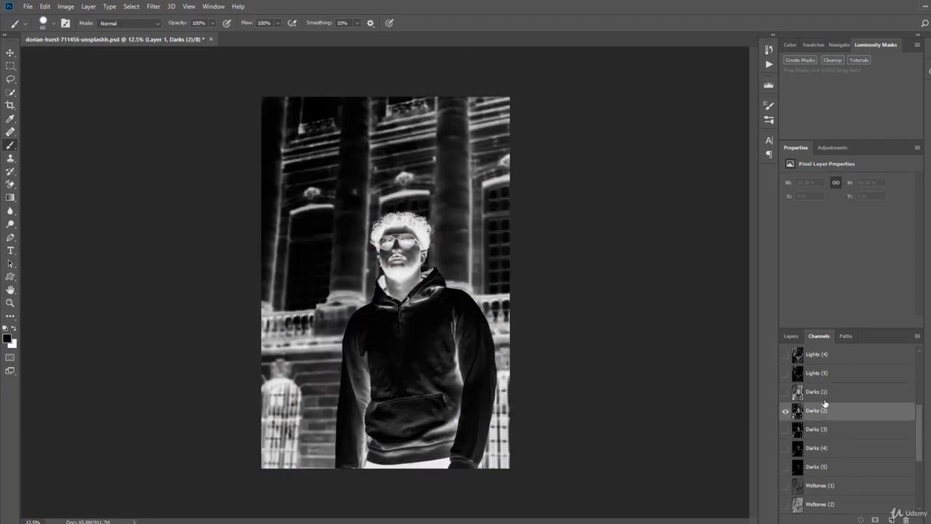
click(823, 395)
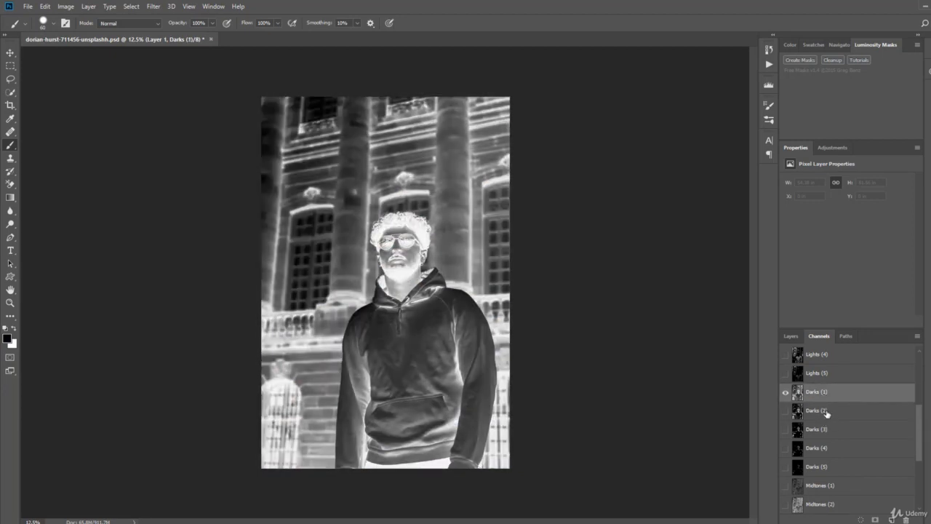
click(828, 413)
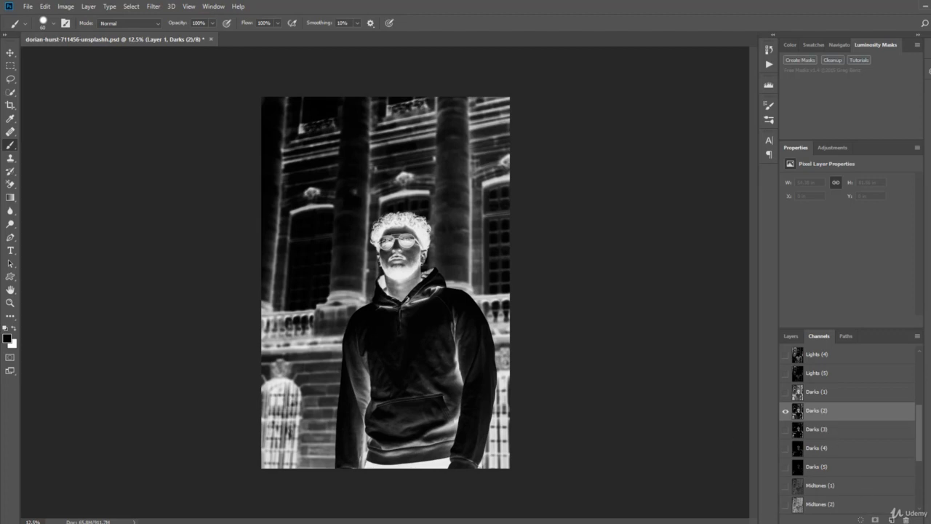
click(861, 519)
scroll(814, 431, up, 5)
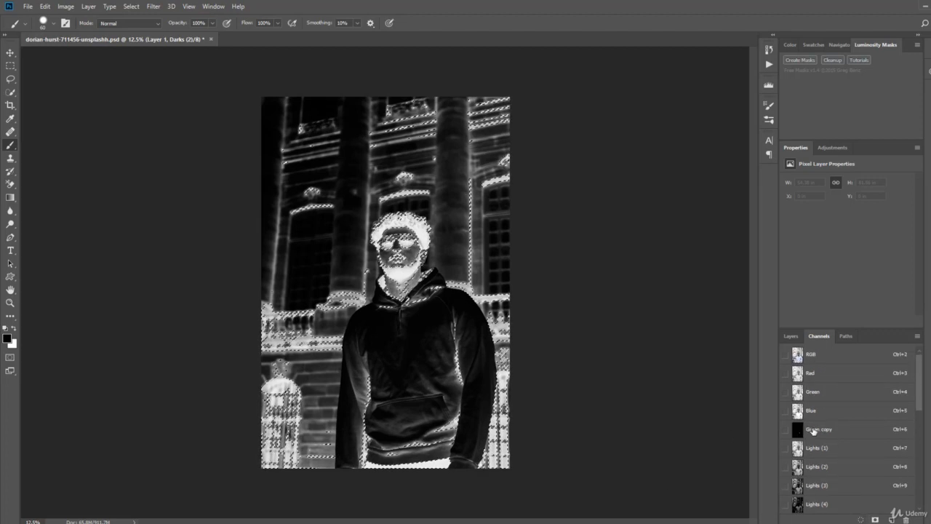
click(811, 354)
click(791, 336)
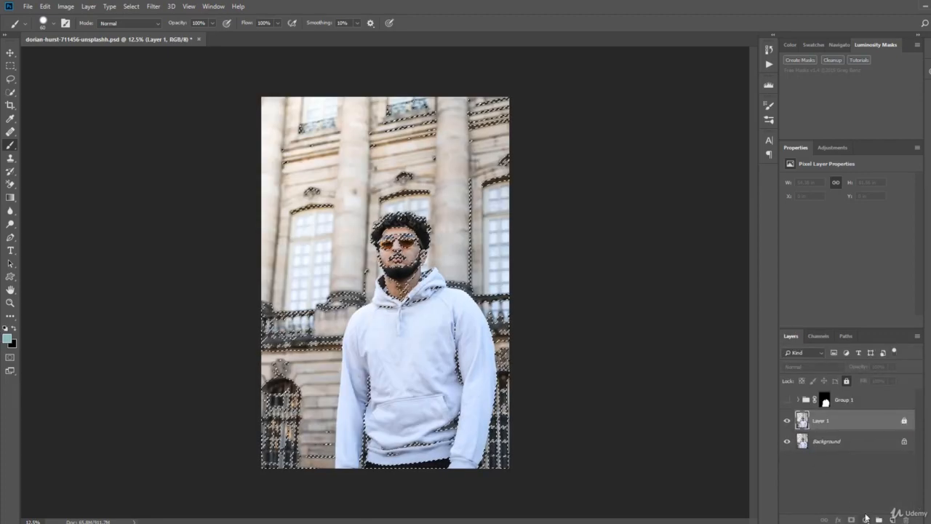
Show Group 1 and add a Levels adjustment from the selection above Group 4 copy 2, with black input 10 and midtones 0.80.
click(798, 400)
click(787, 399)
click(836, 421)
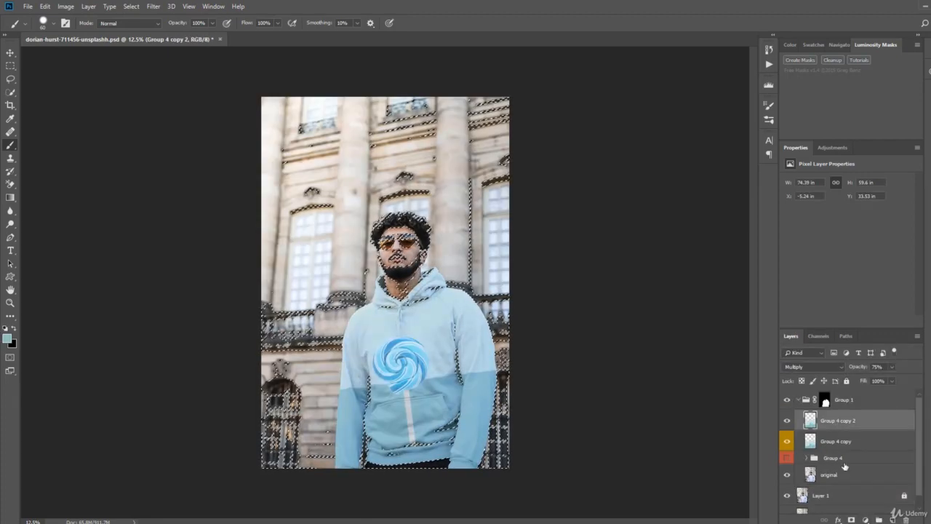
click(865, 520)
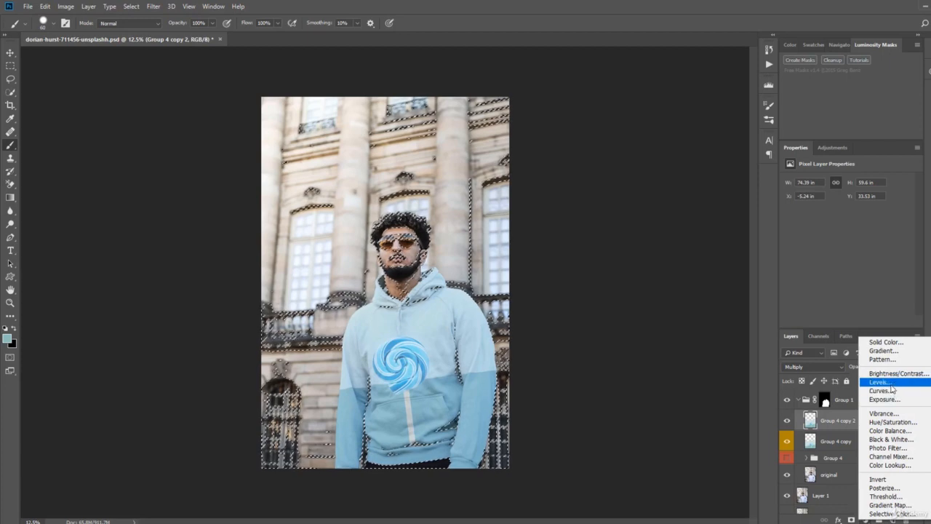
click(881, 382)
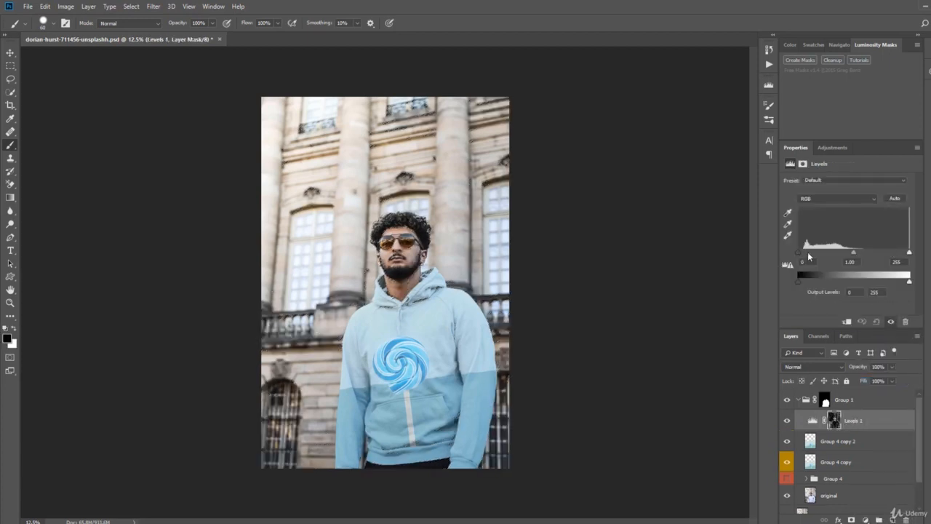
drag(797, 252, 774, 251)
drag(854, 254, 862, 254)
drag(799, 253, 804, 255)
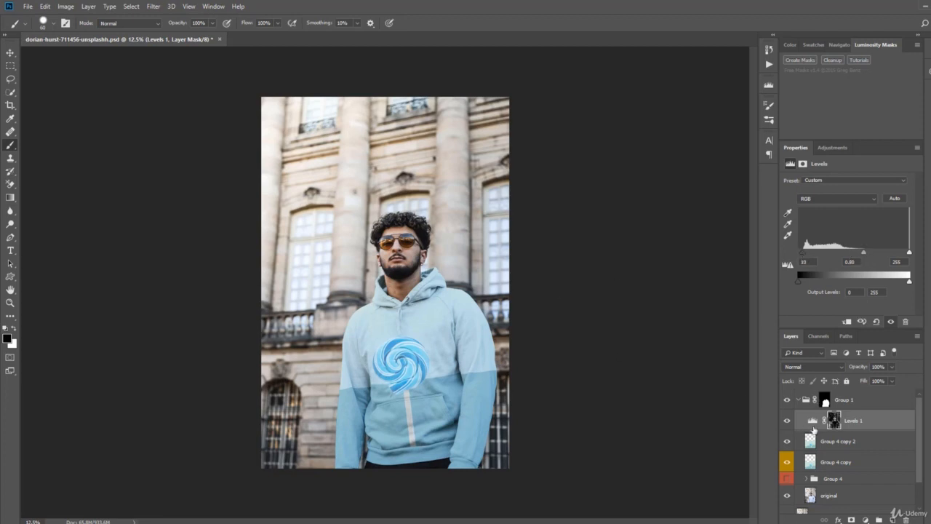
Compare the Lights (1) to (3) channels, load Lights (3) as a selection and return to the full-colour image.
click(818, 336)
scroll(827, 453, down, 1)
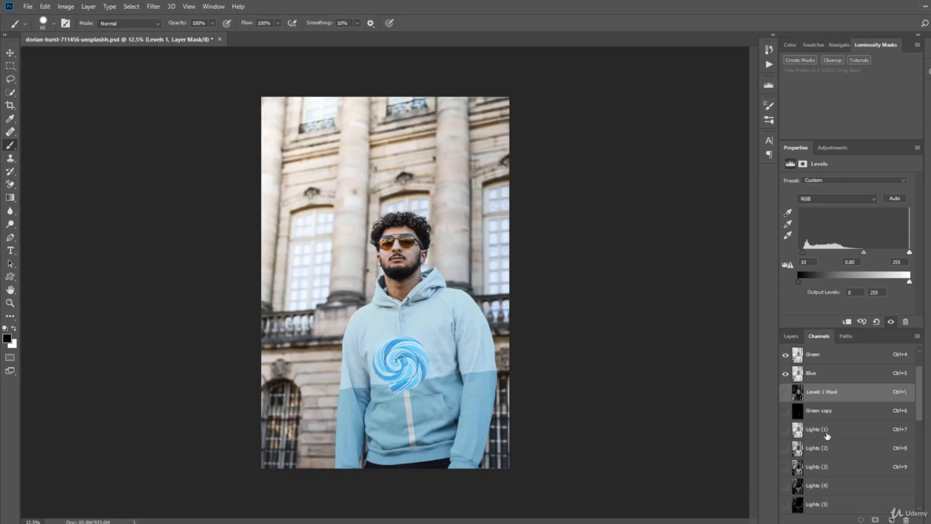
click(828, 430)
click(829, 445)
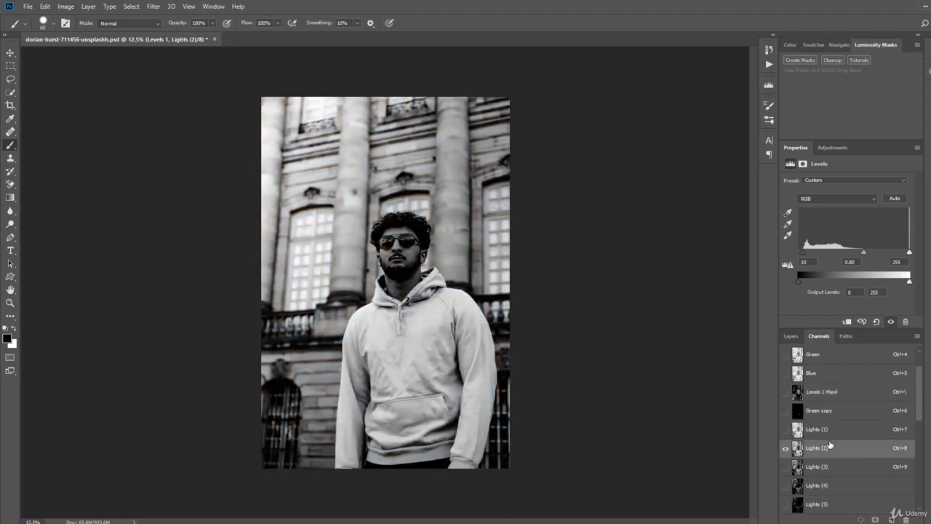
click(829, 467)
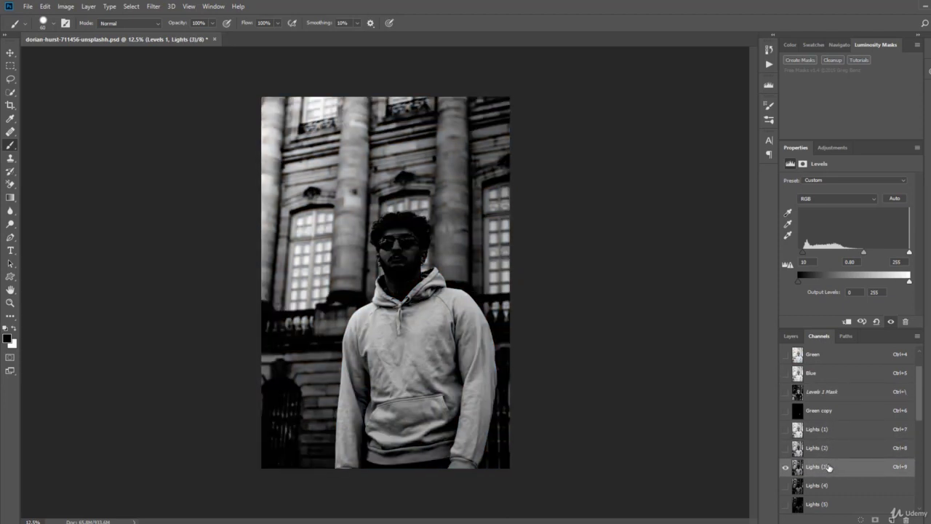
click(861, 519)
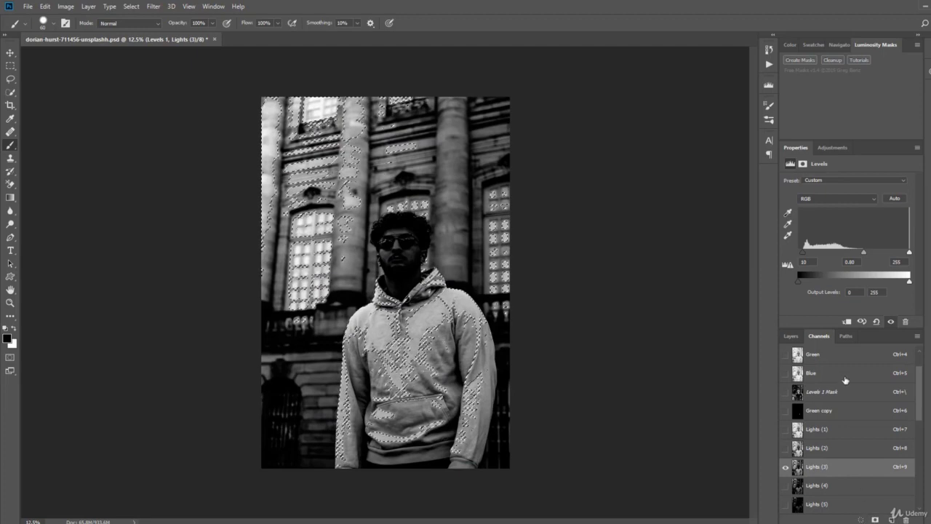
scroll(846, 383, up, 1)
click(837, 355)
click(791, 335)
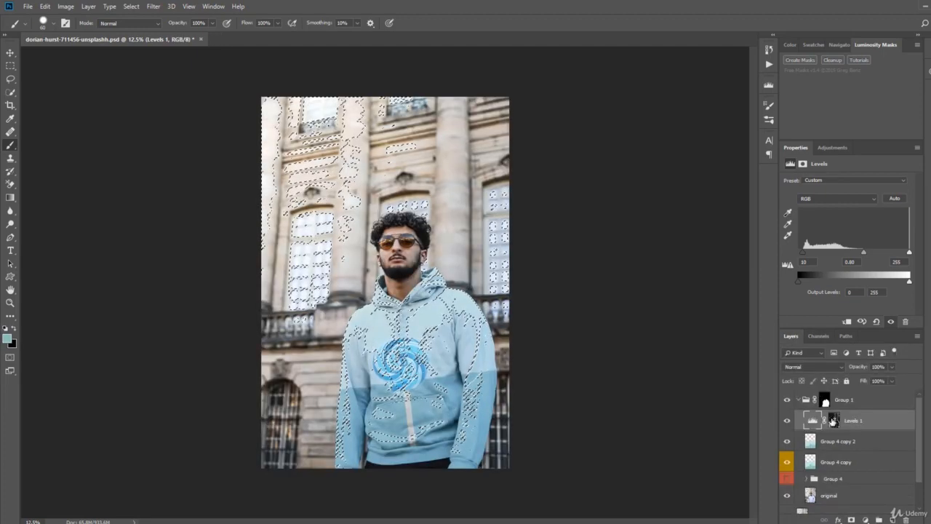
Add a second Levels adjustment from the highlight selection with white input 239, and group it with the Levels 1 layer.
click(865, 520)
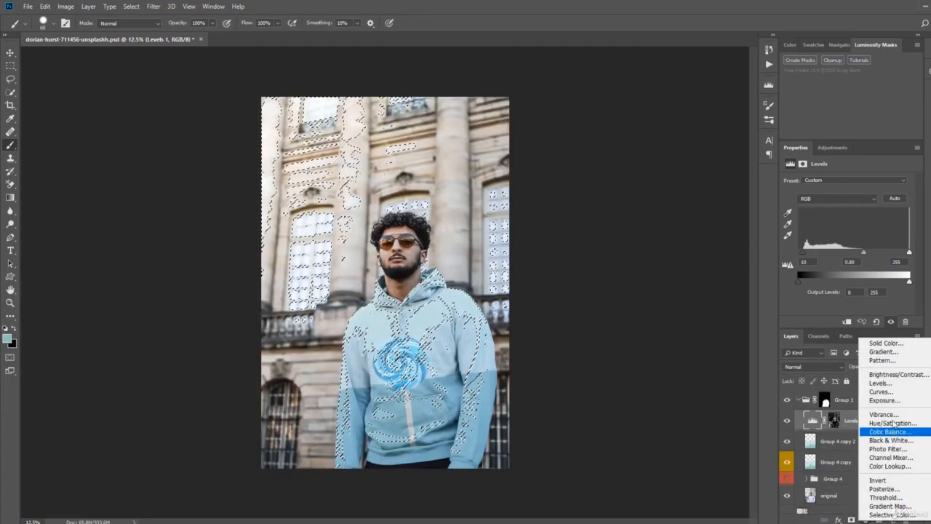
click(880, 383)
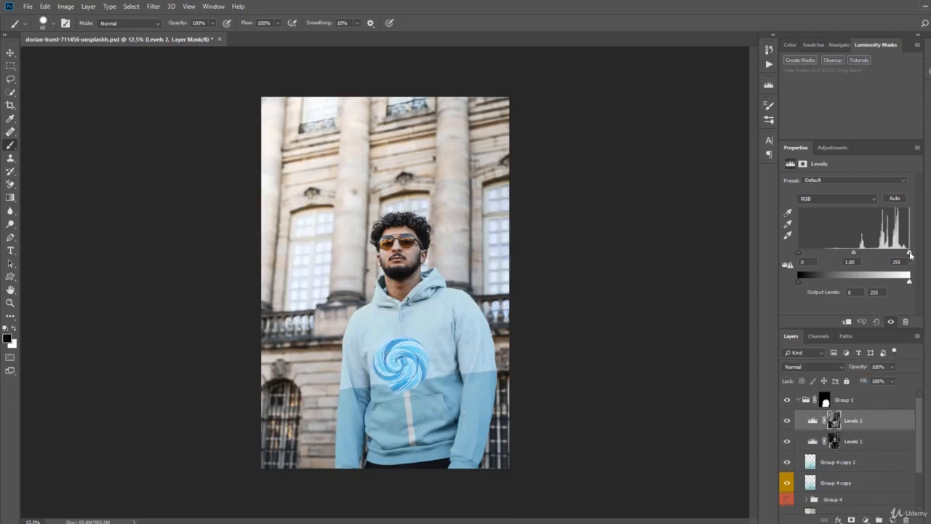
mouse_move(909, 254)
mouse_down()
mouse_move(897, 253)
mouse_move(904, 252)
mouse_up()
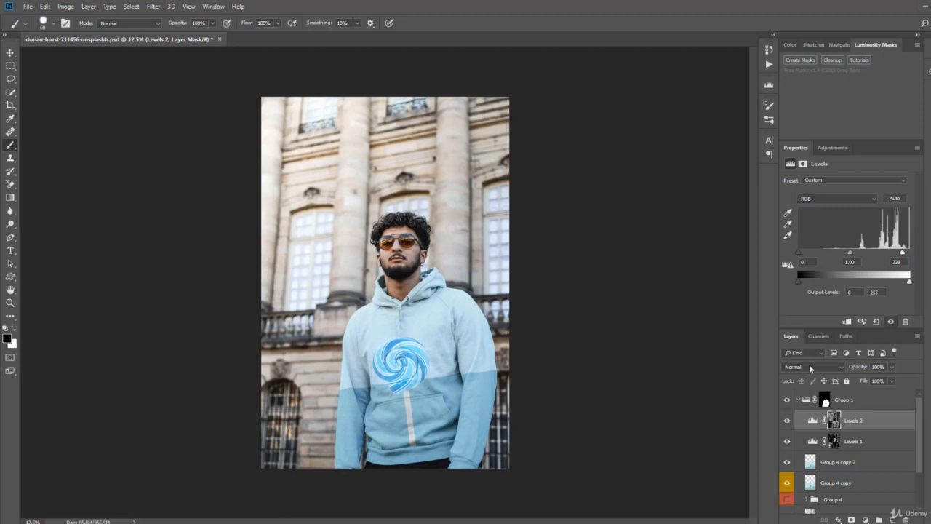
shift+click(862, 444)
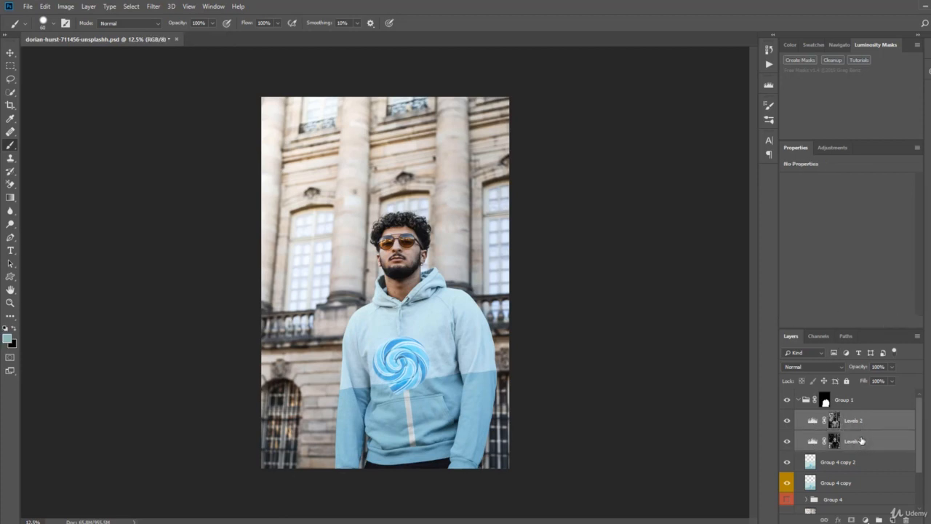
key(ctrl+g)
Toggle the visibility of the new Levels group to compare the hoodie's shadows and highlights with and without it.
click(789, 418)
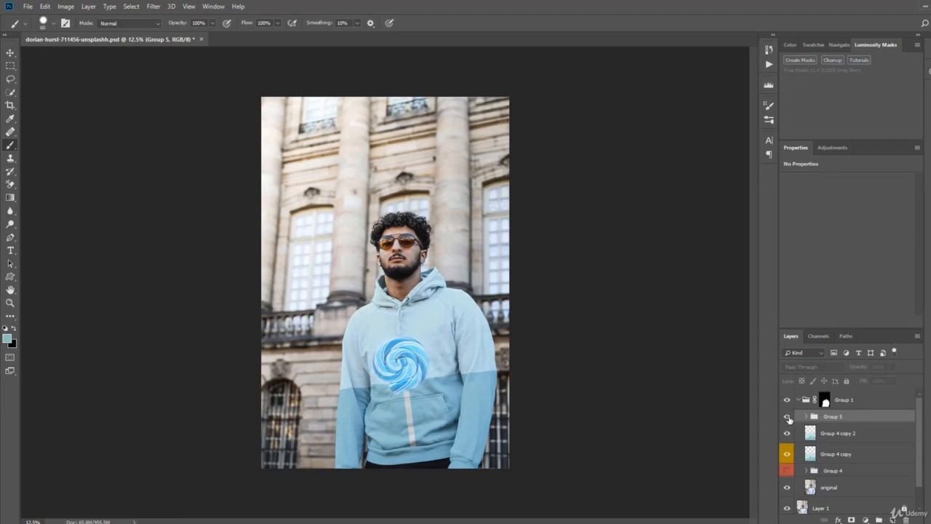
click(789, 418)
click(788, 418)
click(788, 417)
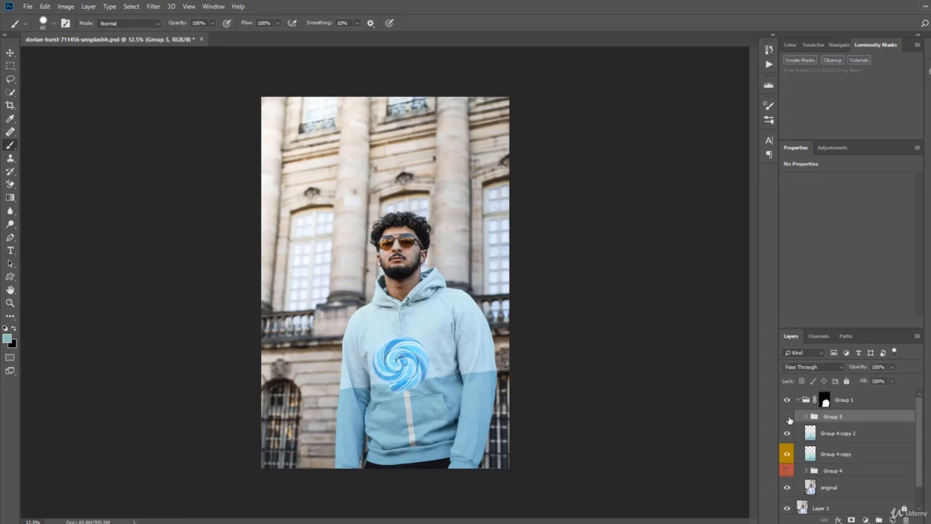
click(788, 417)
click(788, 417)
click(788, 417)
click(788, 417)
click(787, 417)
Toggle Group 1 at a closer view to compare the finished hoodie design with the original plain hoodie.
key(ctrl+plus)
click(788, 401)
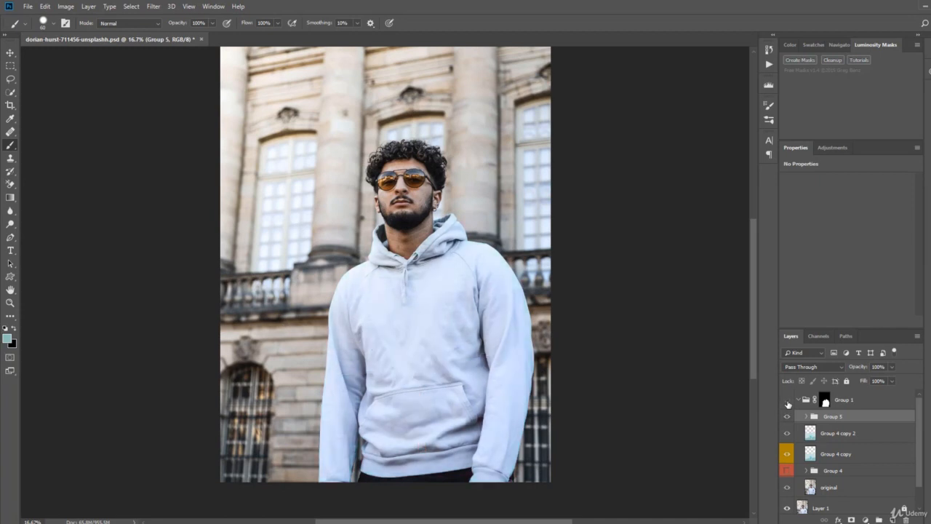
click(787, 401)
click(787, 401)
click(787, 401)
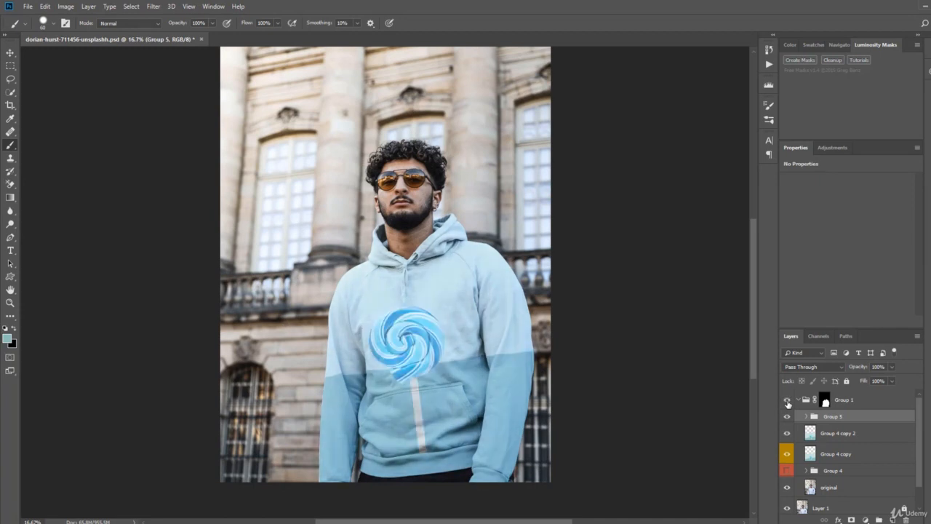
click(788, 401)
click(787, 400)
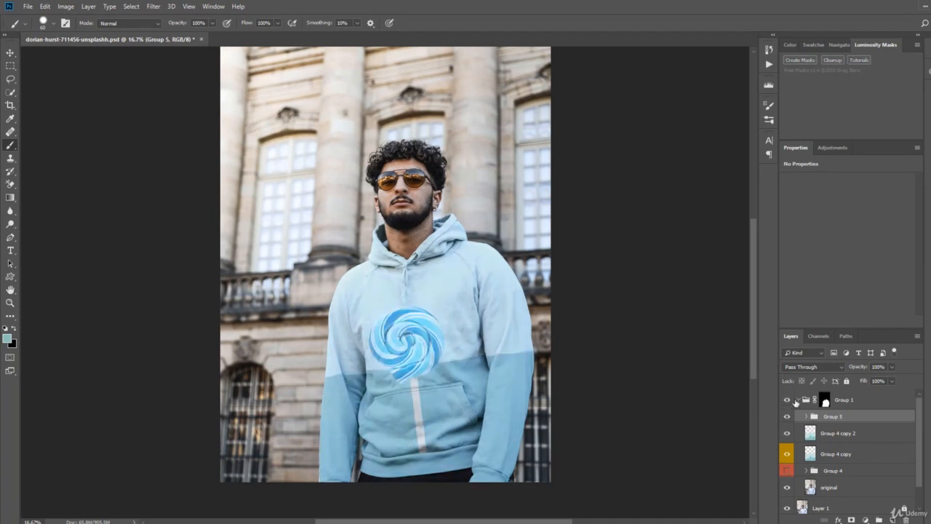